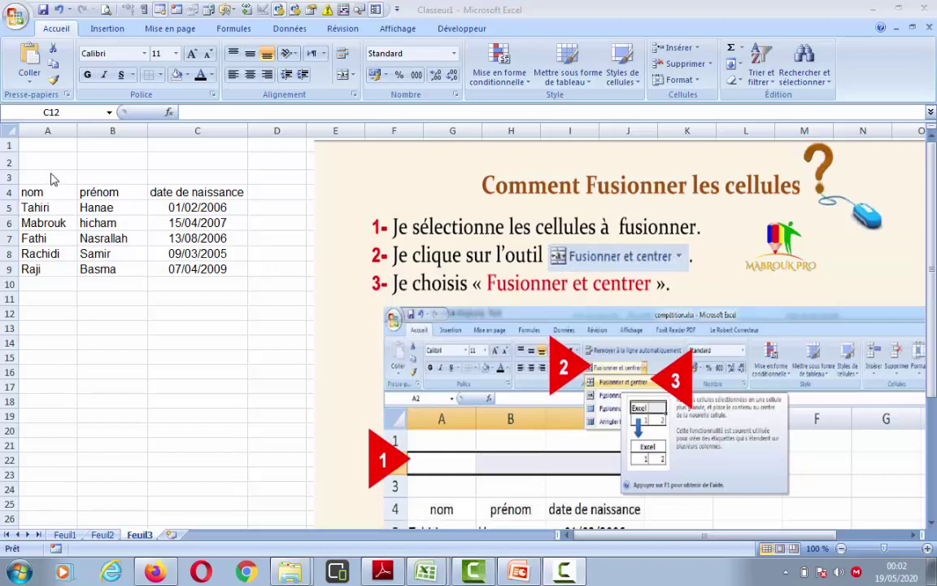
Merge and center cells A2:C2 above the student table with Fusionner et centrer.
left_click(47, 160)
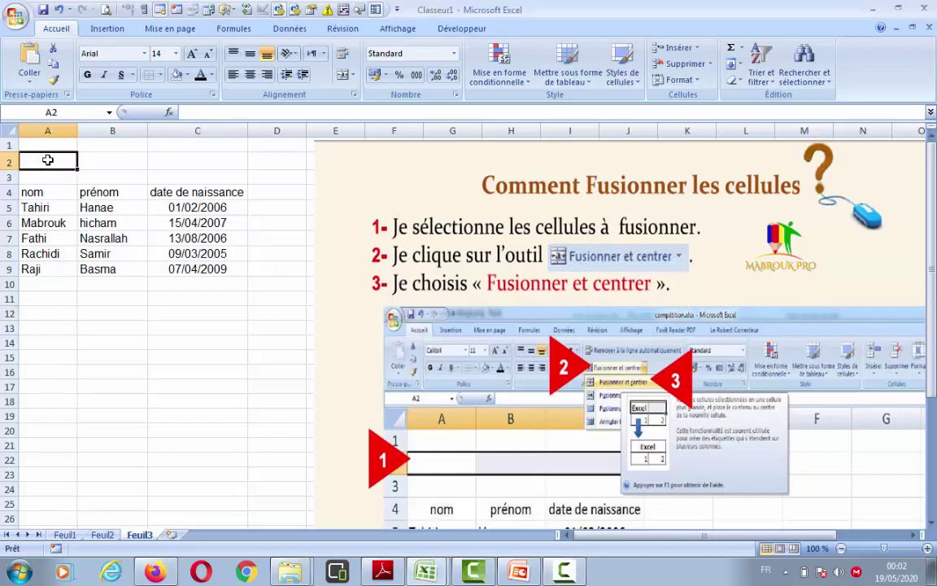
left_click_drag(52, 160, 163, 163)
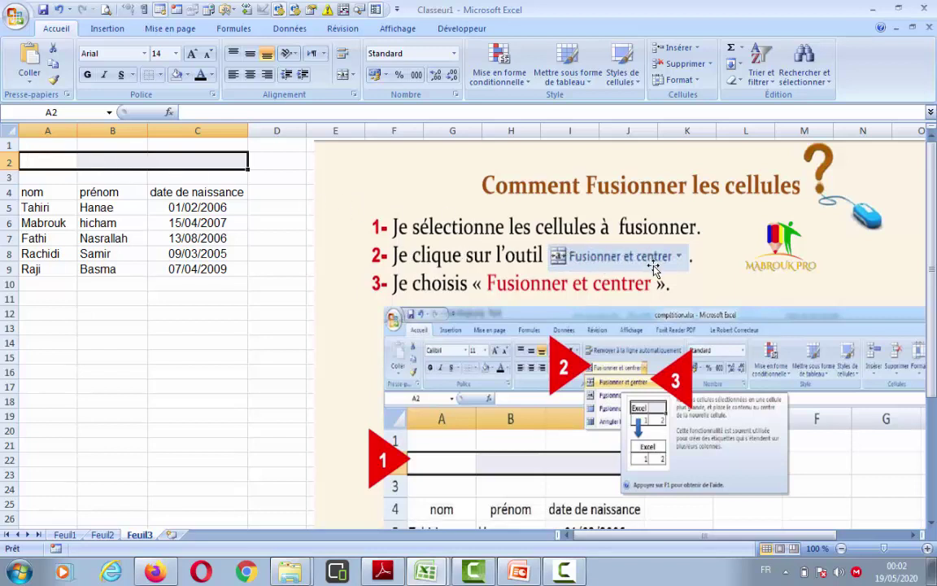
left_click(351, 74)
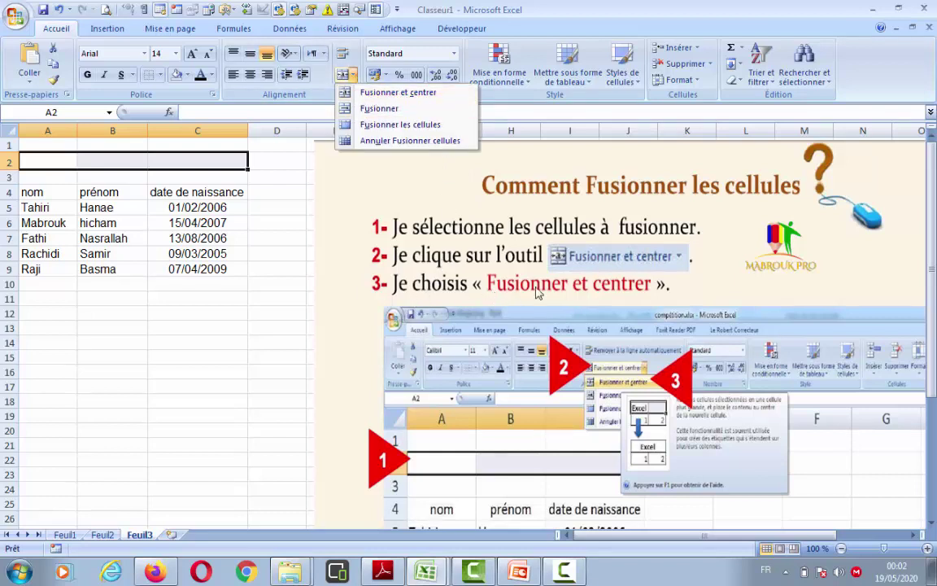
key("Escape")
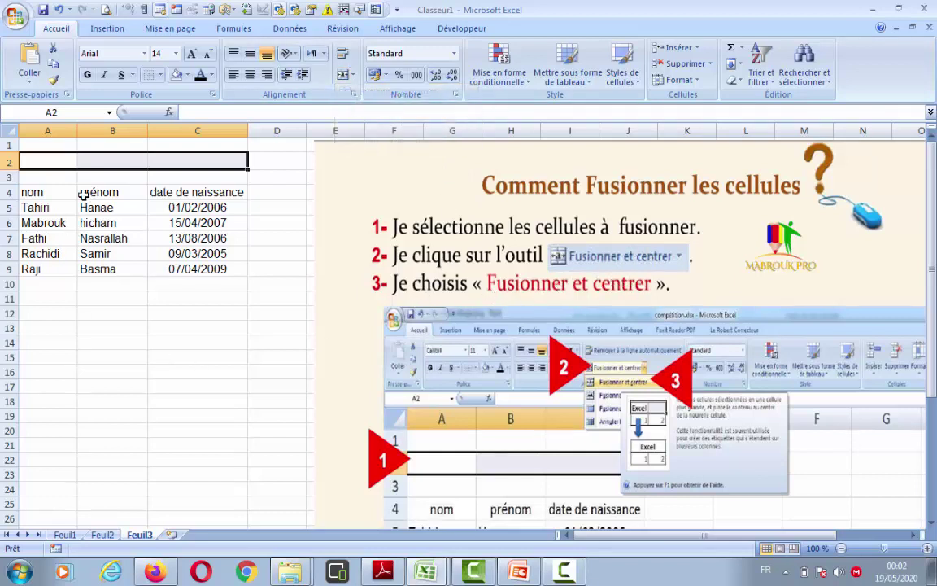
left_click_drag(63, 148, 191, 157)
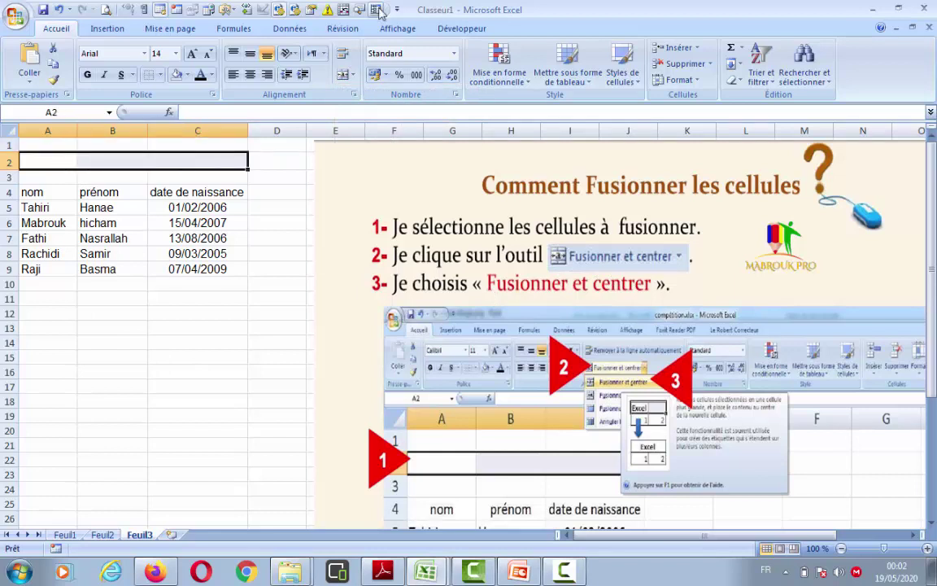
left_click(351, 74)
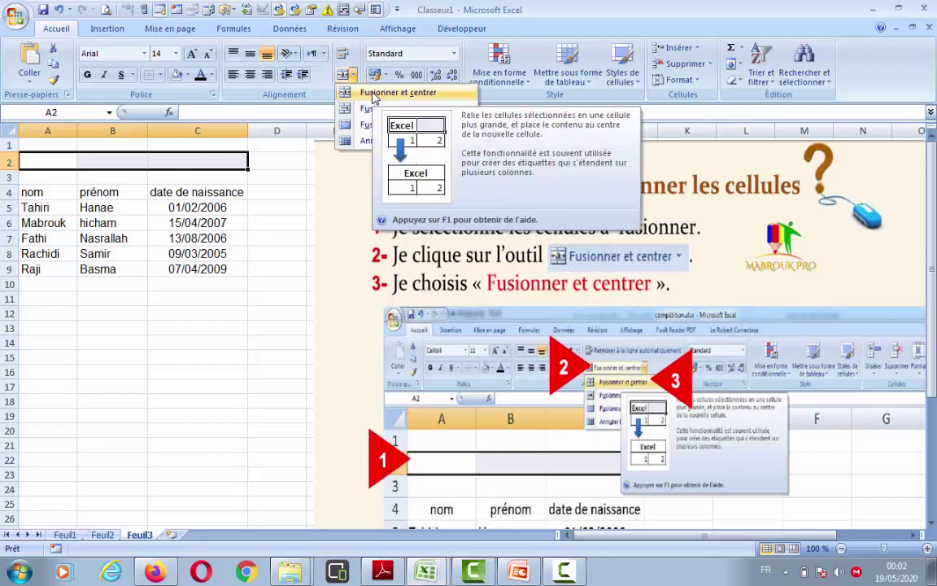
left_click(373, 99)
left_click(106, 192)
Enter the title "Listes d'élèves" in the merged cell A2.
left_click(101, 162)
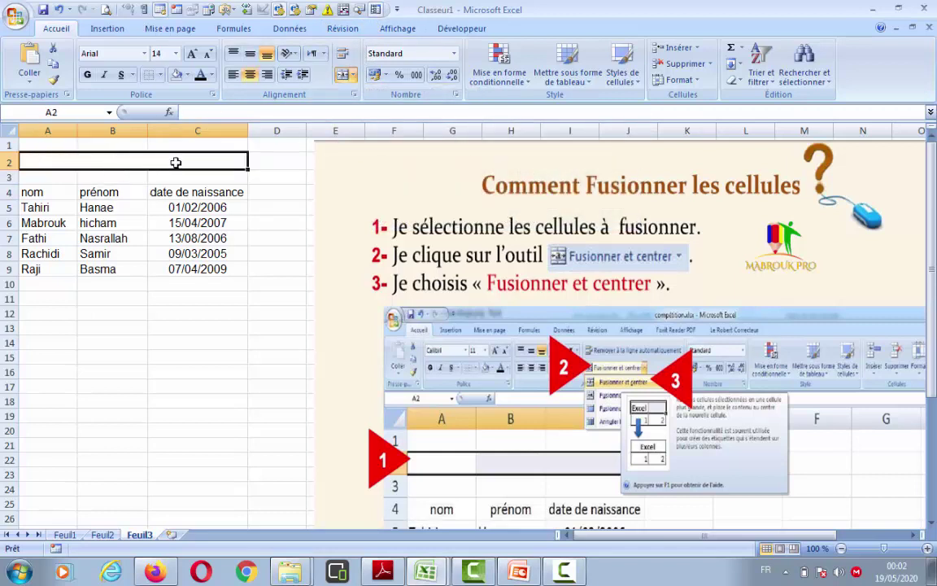
double_click(130, 161)
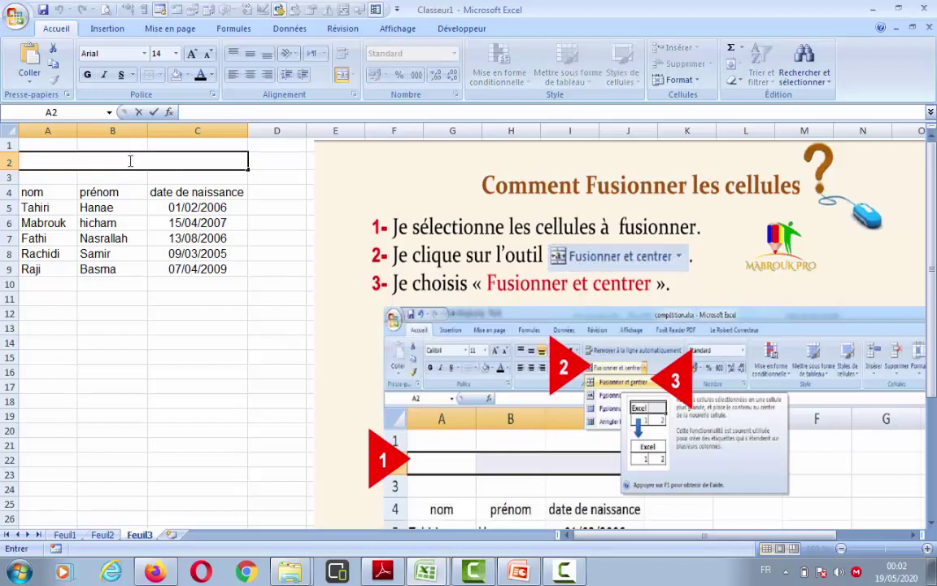
type("Listes d'élèves")
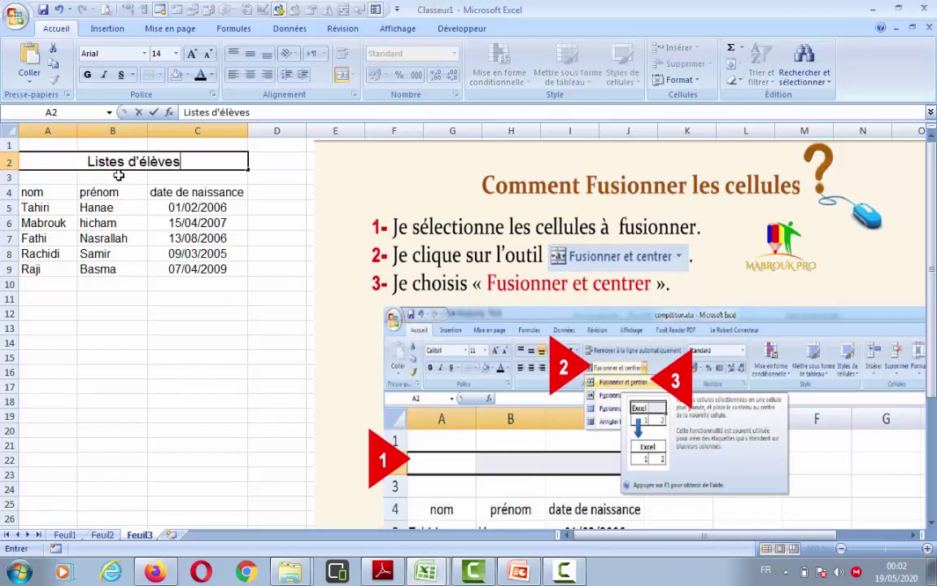
left_click(180, 302)
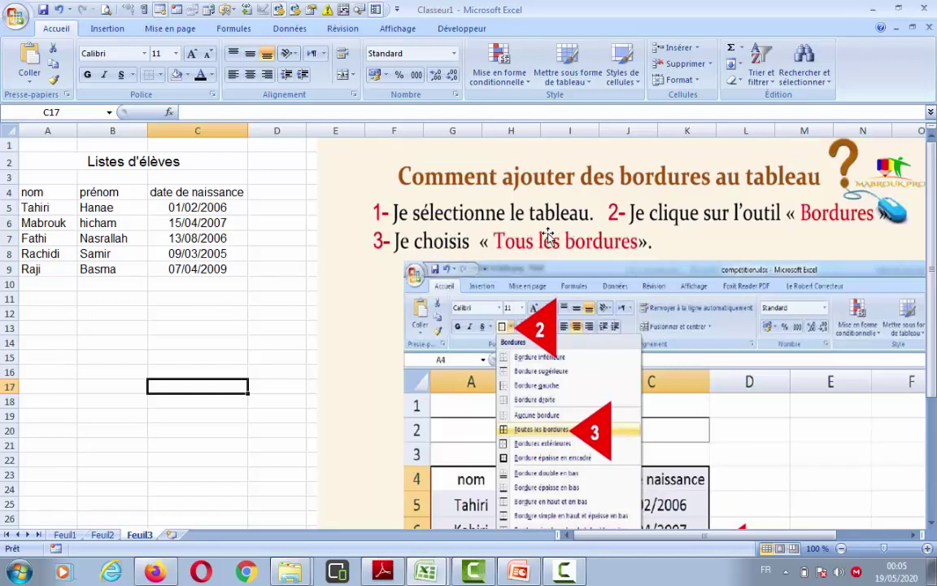
Apply Toutes les bordures to the student table in A4:C9.
left_click_drag(40, 192, 213, 269)
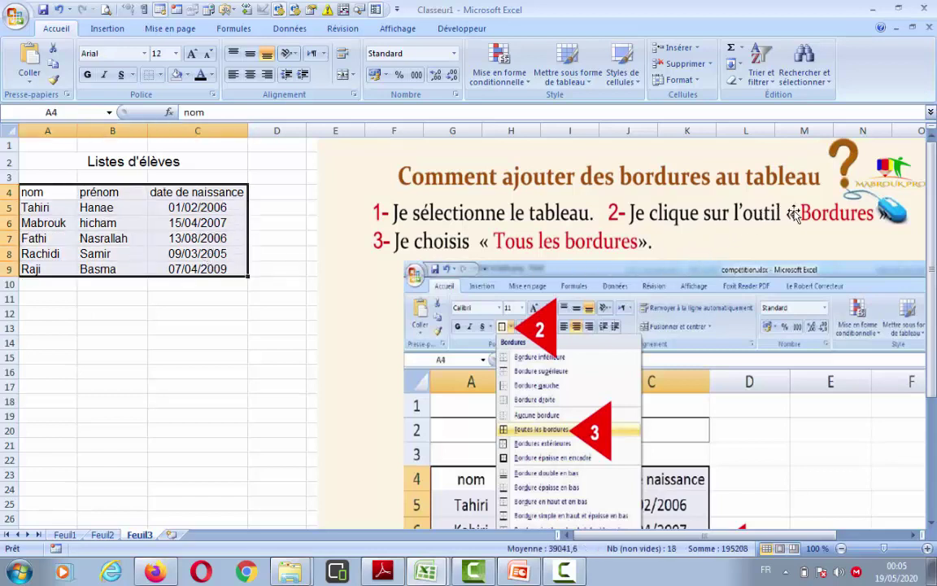
left_click(161, 75)
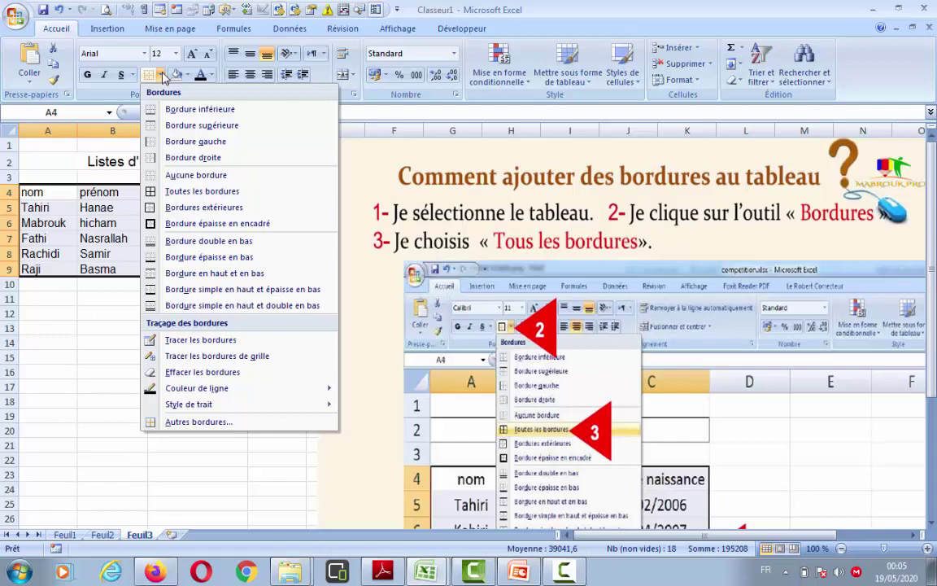
left_click(201, 193)
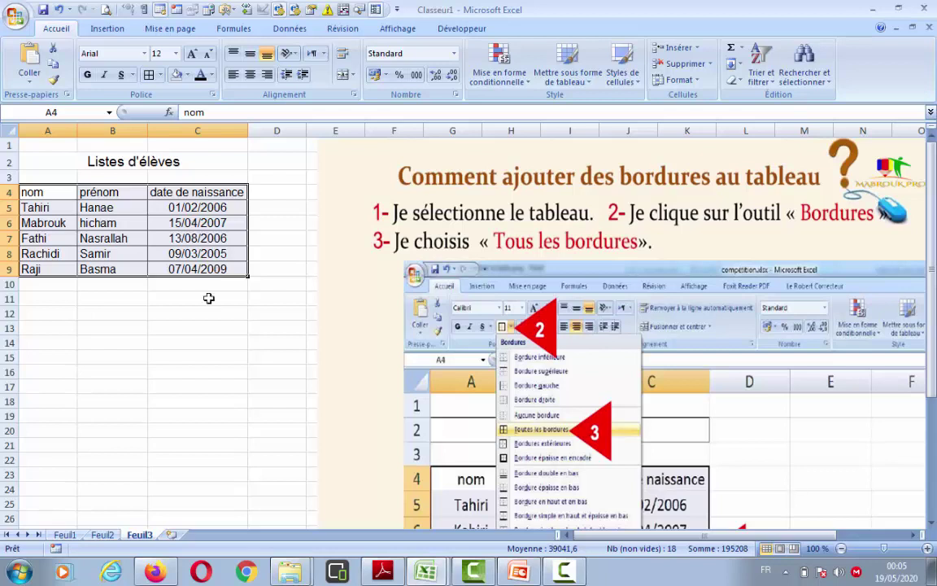
left_click(199, 329)
Apply a double-line border style to both the outline and the interior of the table A4:C9.
left_click_drag(47, 192, 196, 268)
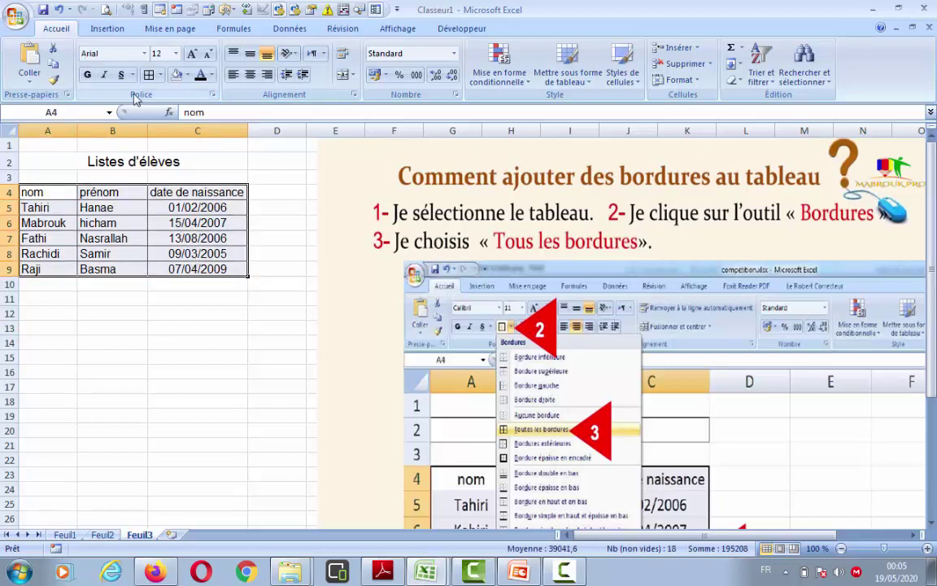
left_click(212, 96)
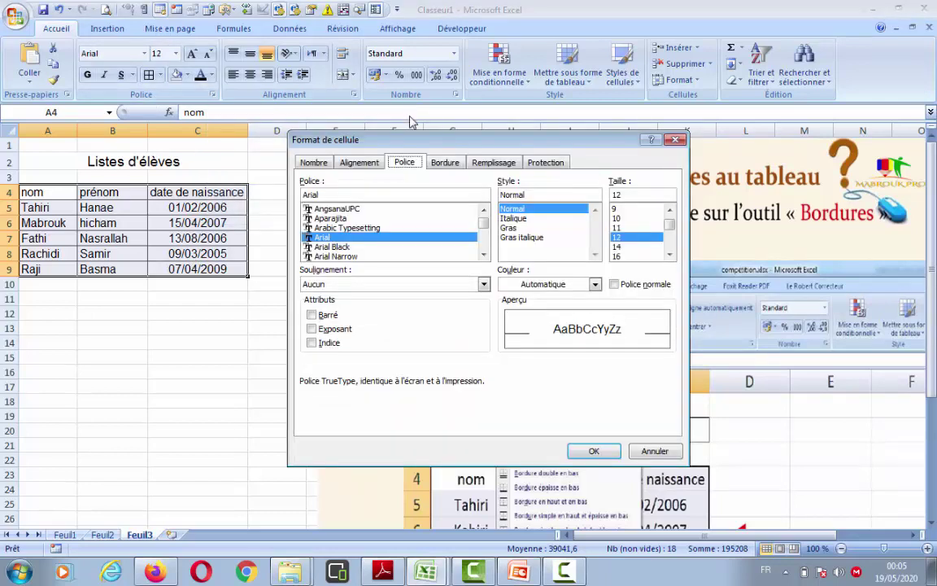
left_click(445, 162)
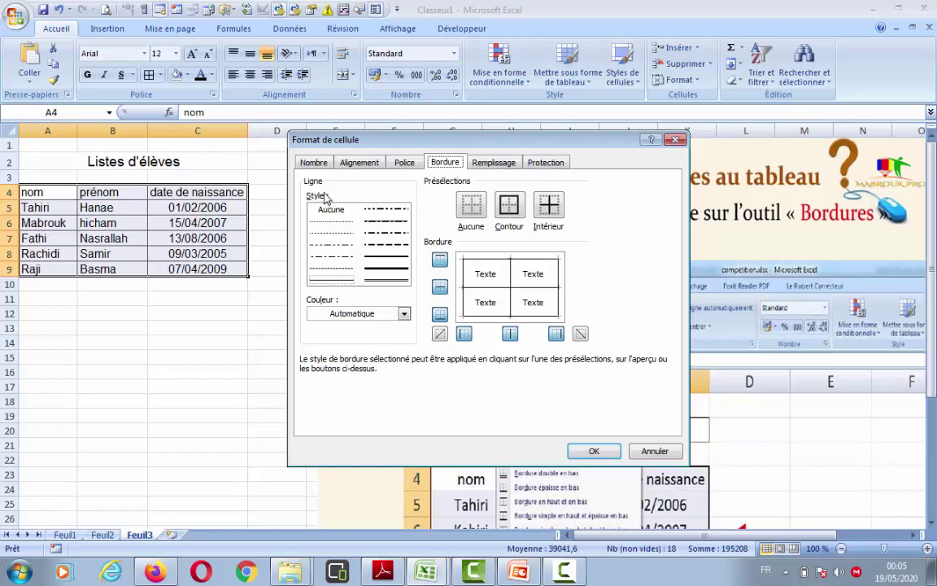
left_click(384, 281)
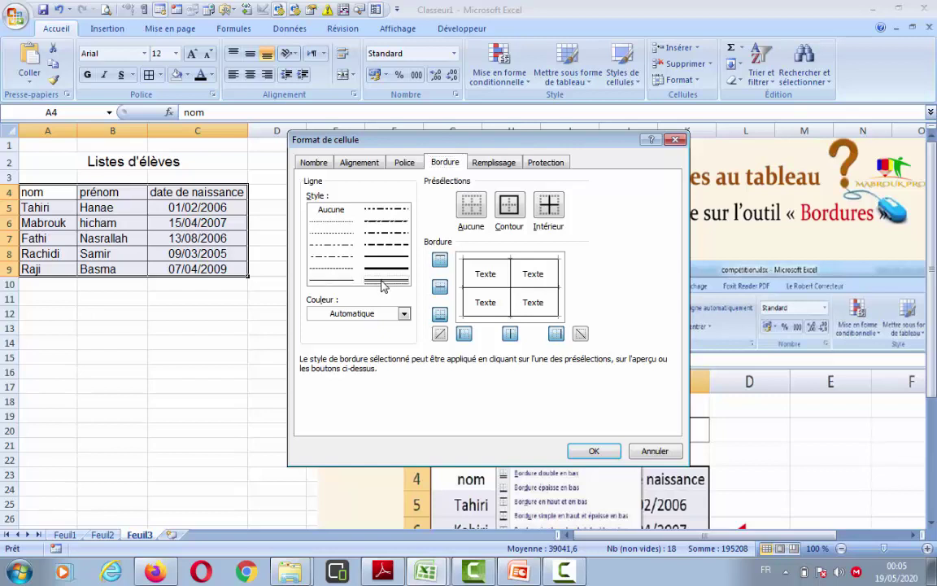
left_click(508, 208)
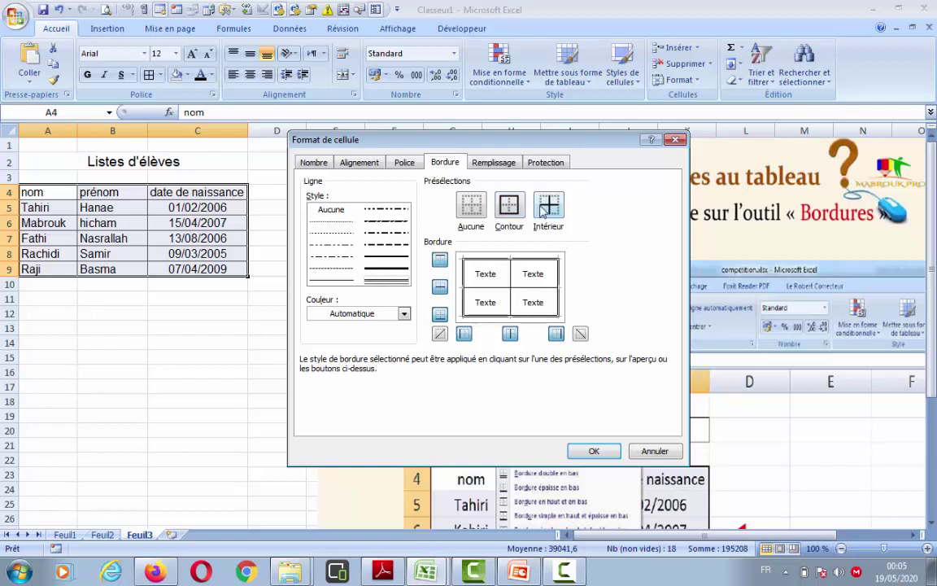
left_click(545, 209)
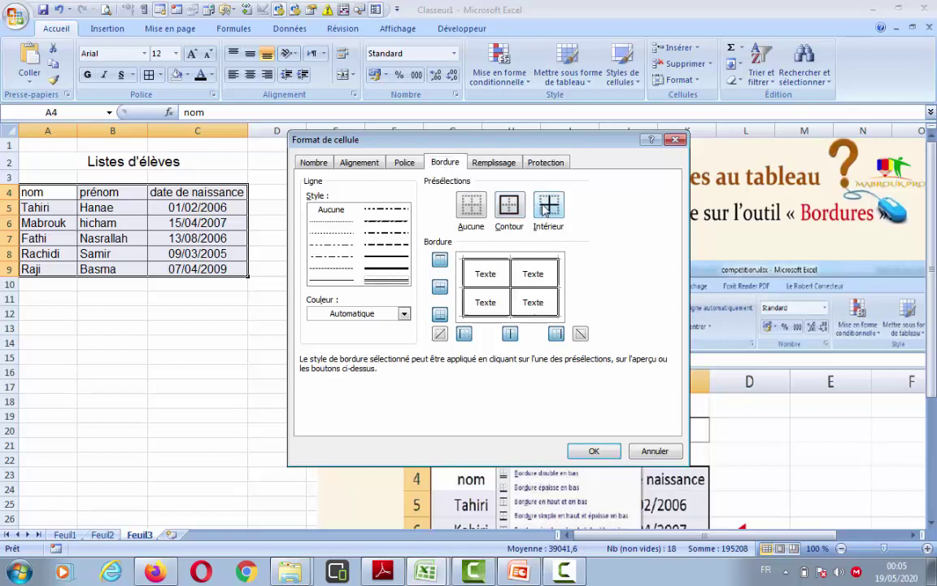
left_click(604, 456)
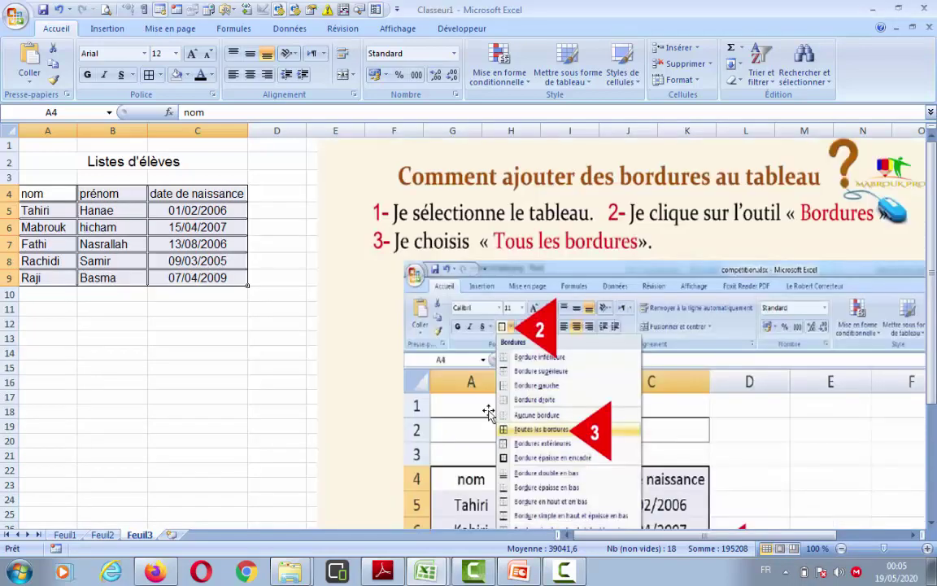
left_click(175, 321)
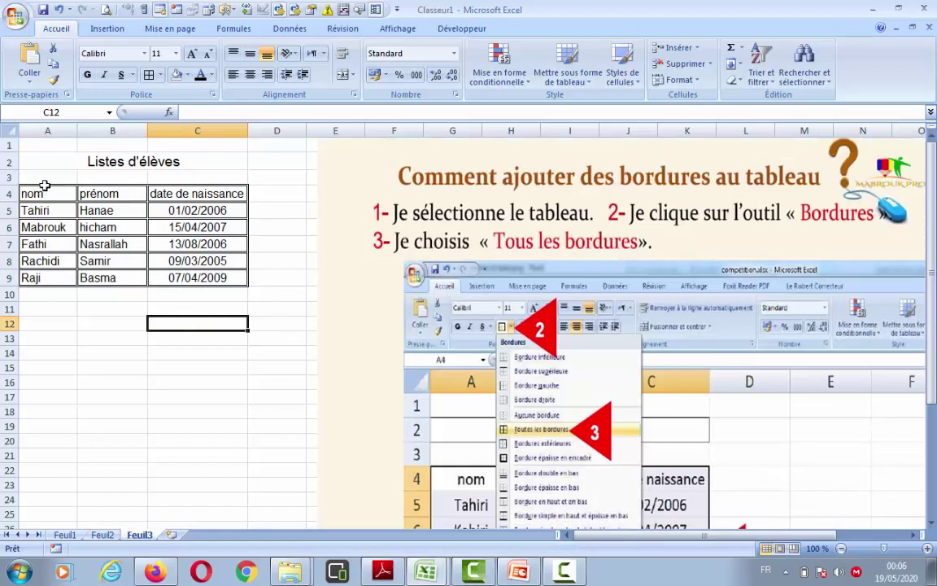
Recolor the outline and interior borders of the table A4:C9 to standard green, keeping the double-line style.
left_click_drag(47, 189, 193, 275)
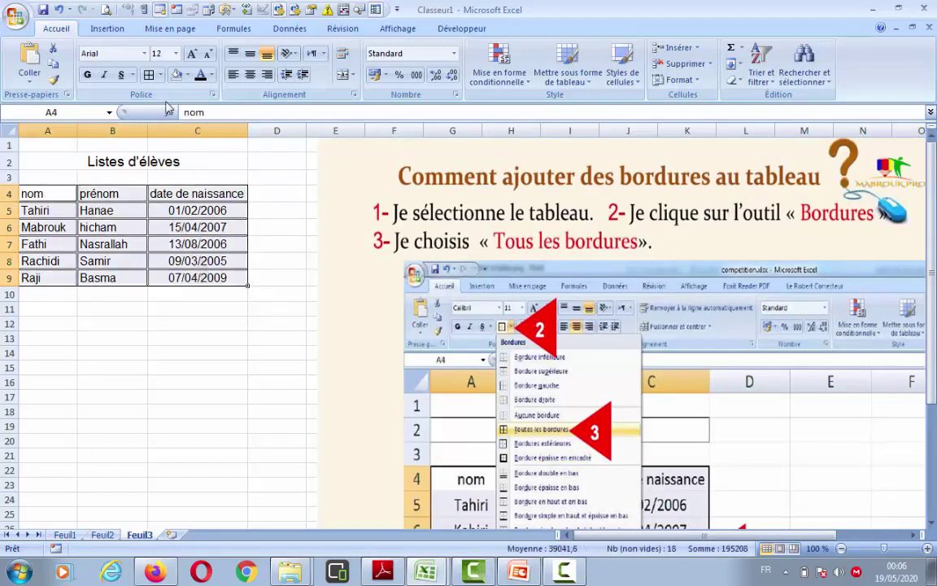
left_click(213, 98)
left_click(445, 162)
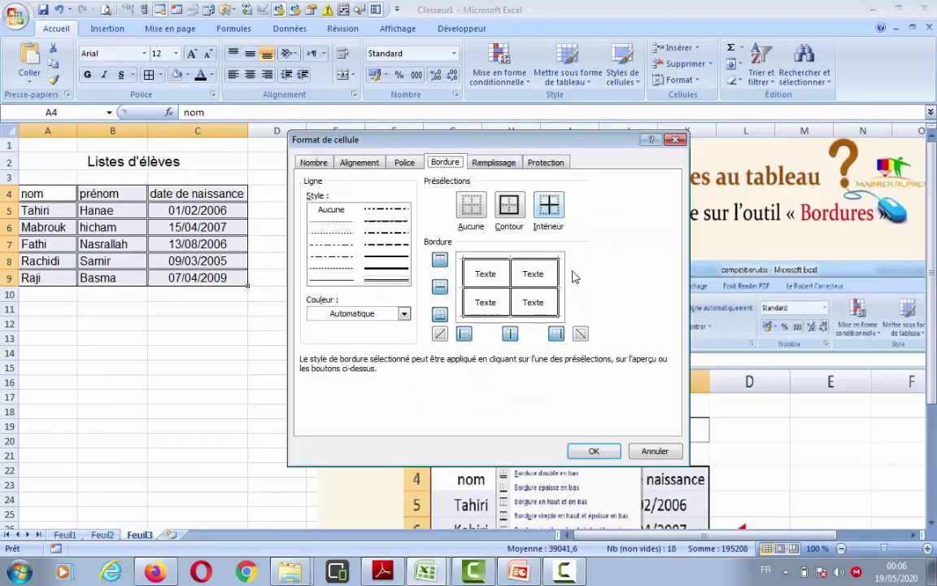
left_click(403, 313)
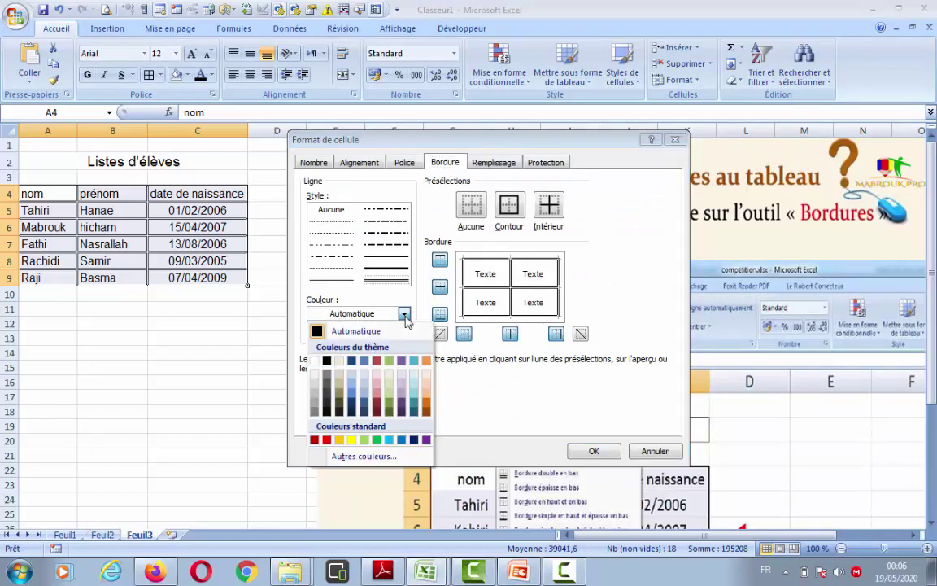
left_click(364, 456)
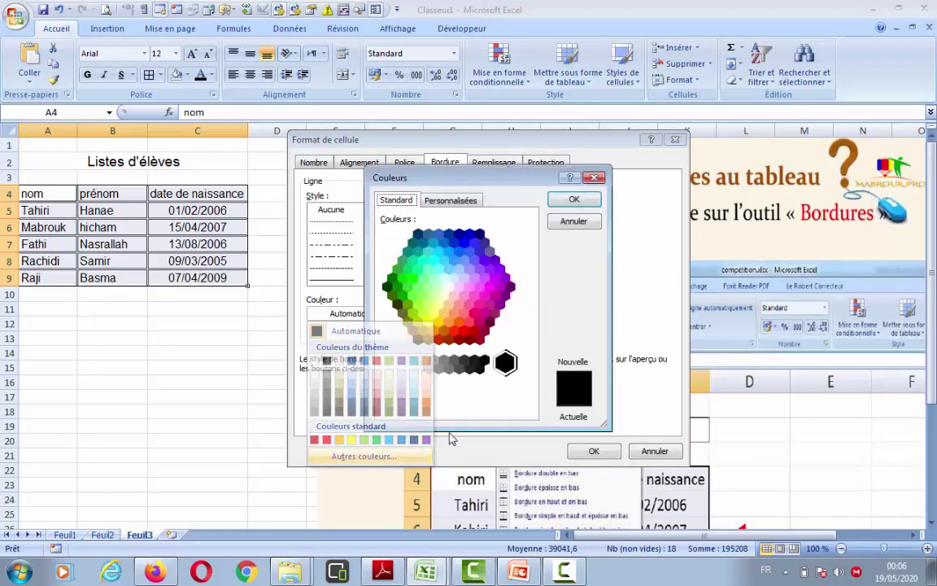
left_click(574, 222)
left_click(367, 313)
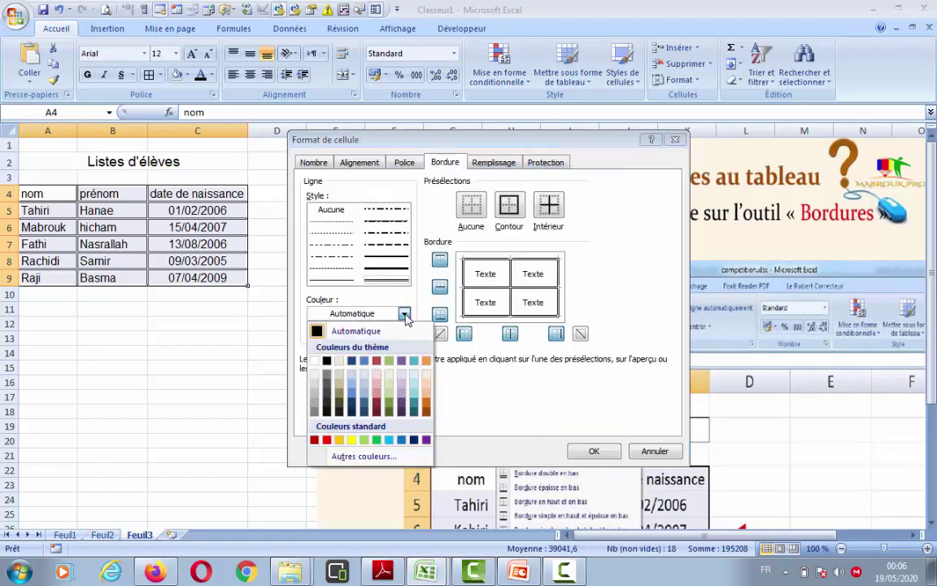
left_click(376, 440)
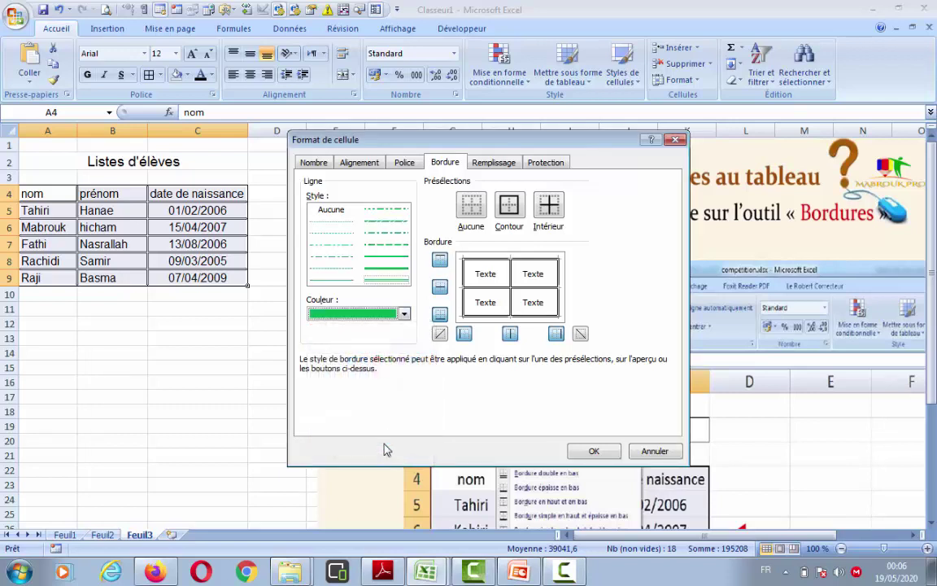
left_click(510, 206)
left_click(548, 204)
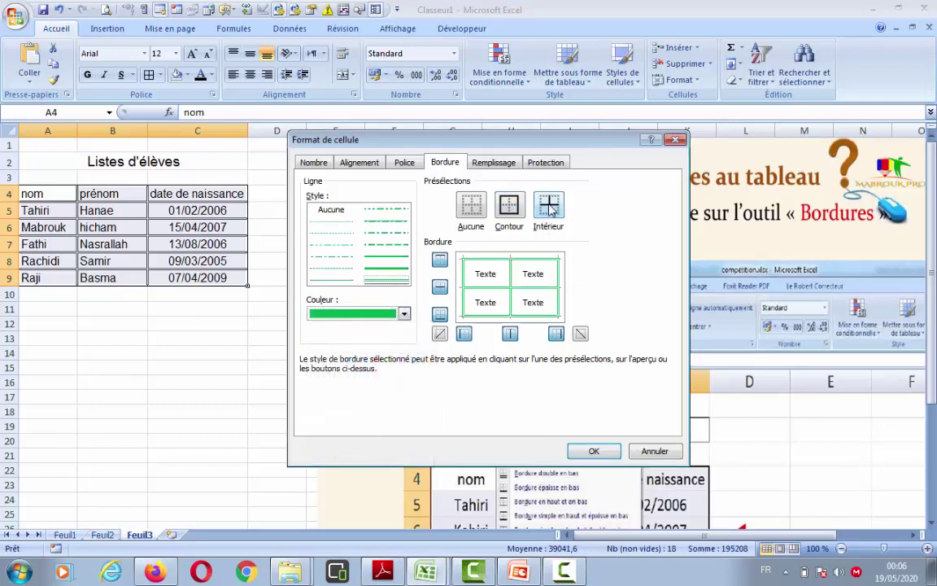
left_click(602, 453)
left_click(162, 351)
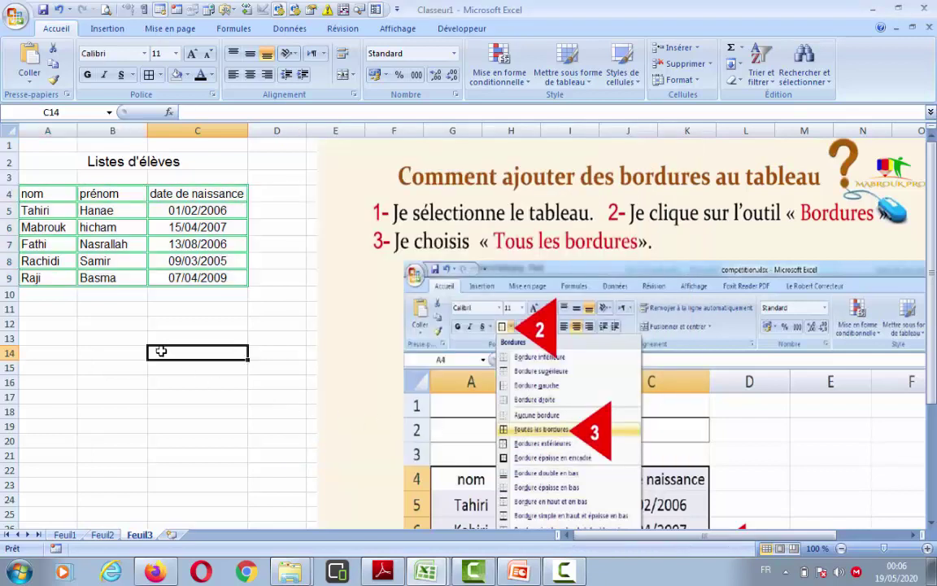
Apply Bordure épaisse en encadré around the merged title cell A2.
left_click(82, 161)
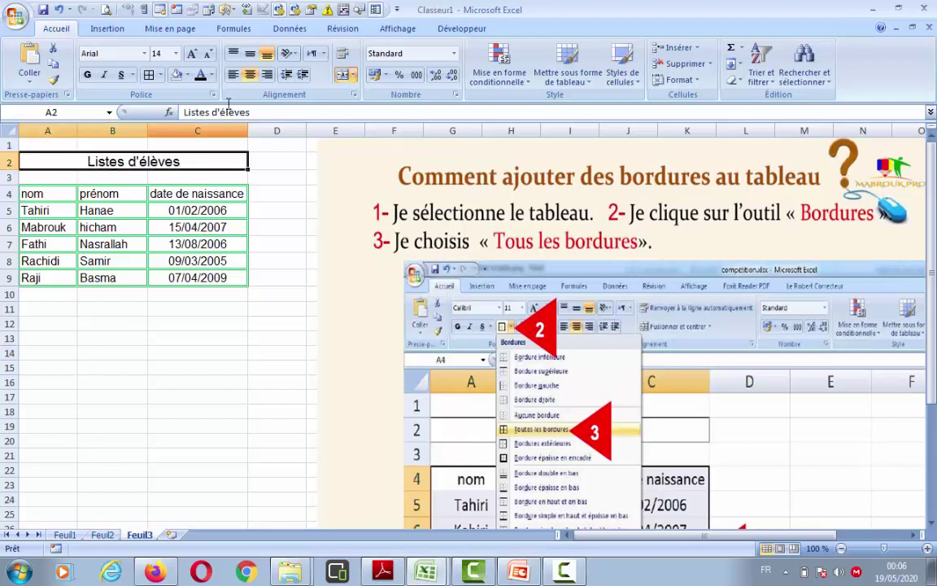
left_click(160, 76)
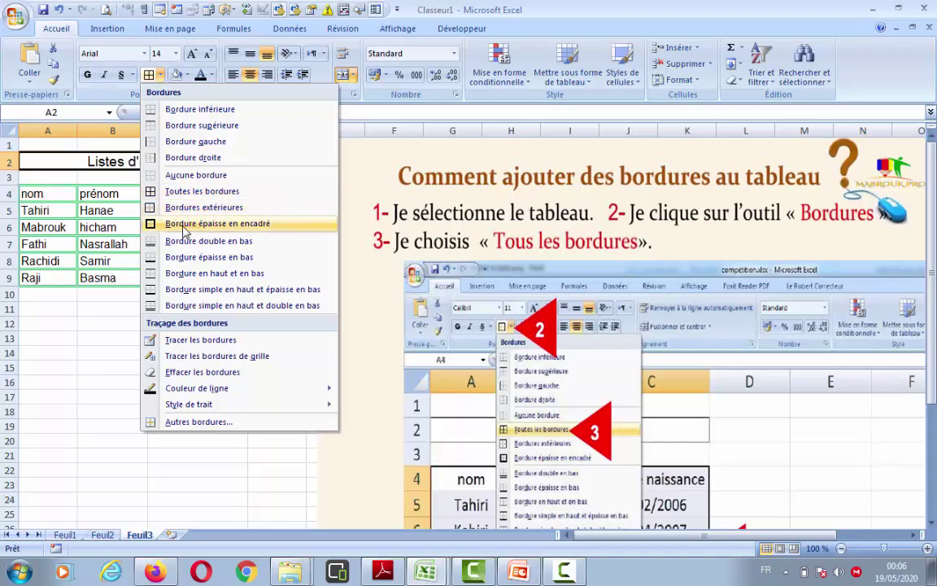
left_click(180, 232)
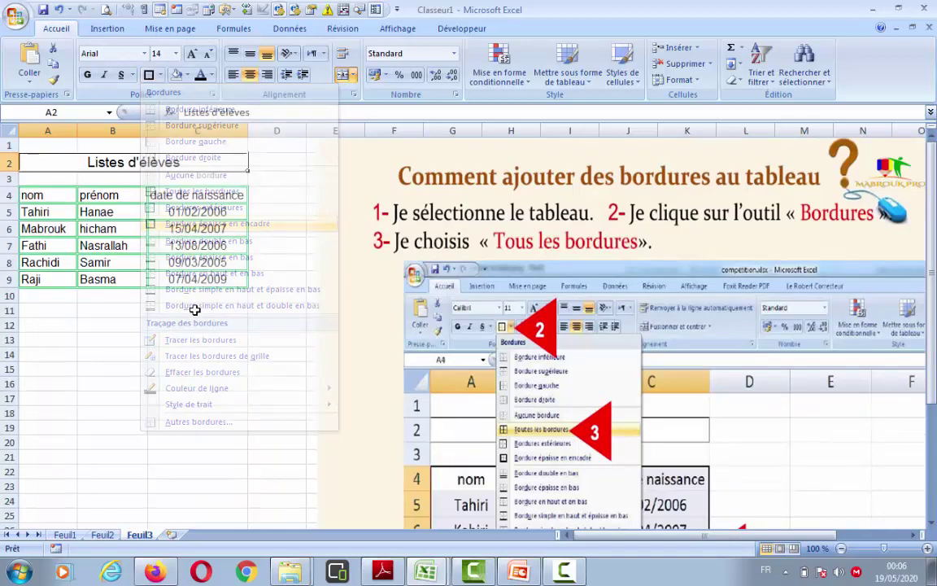
left_click(197, 339)
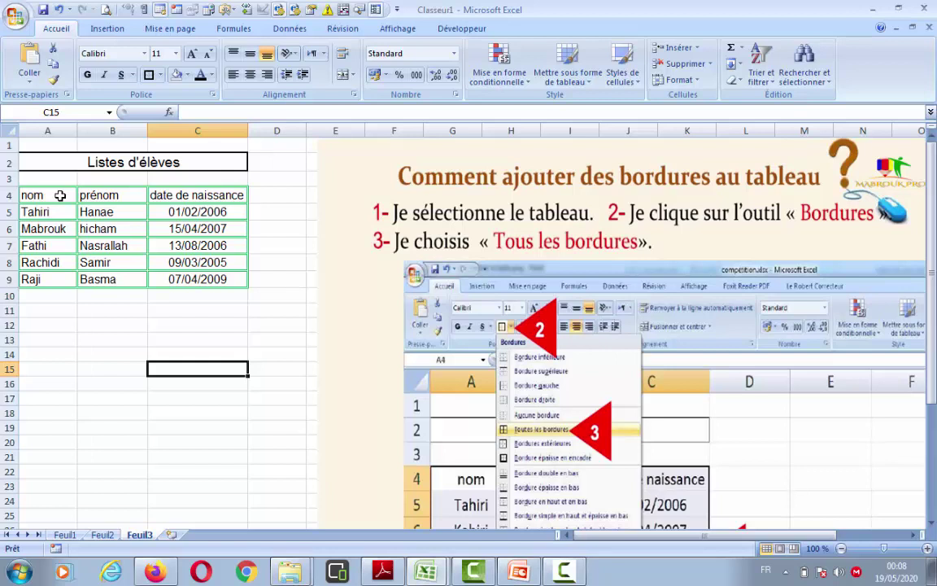
Set the font size of the header row A4:C4 to 16.
left_click(118, 324)
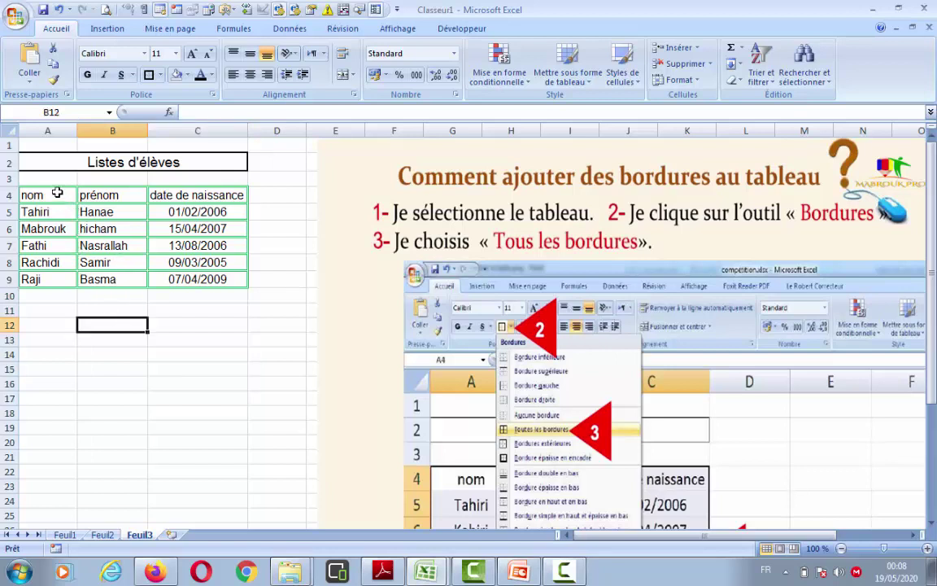
left_click_drag(54, 196, 201, 195)
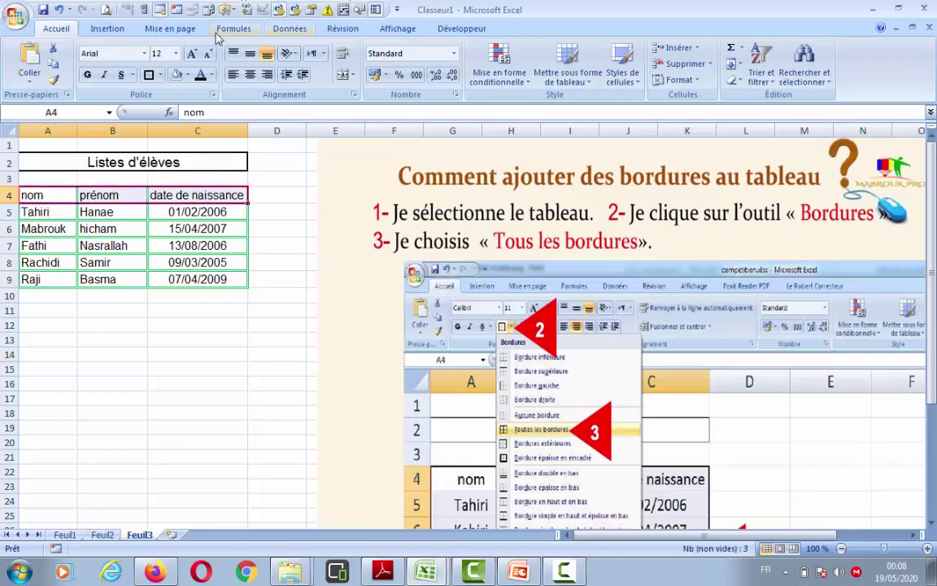
left_click(176, 54)
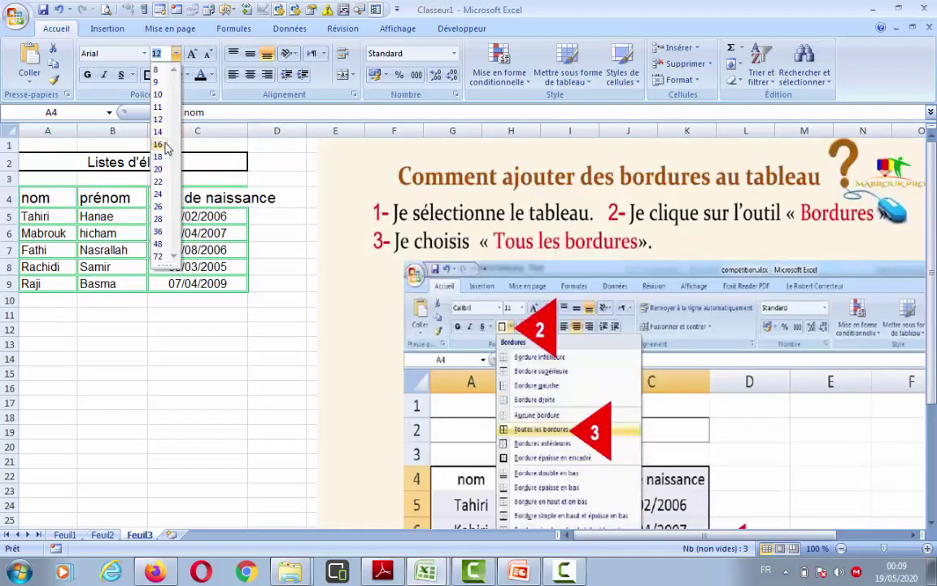
left_click(166, 147)
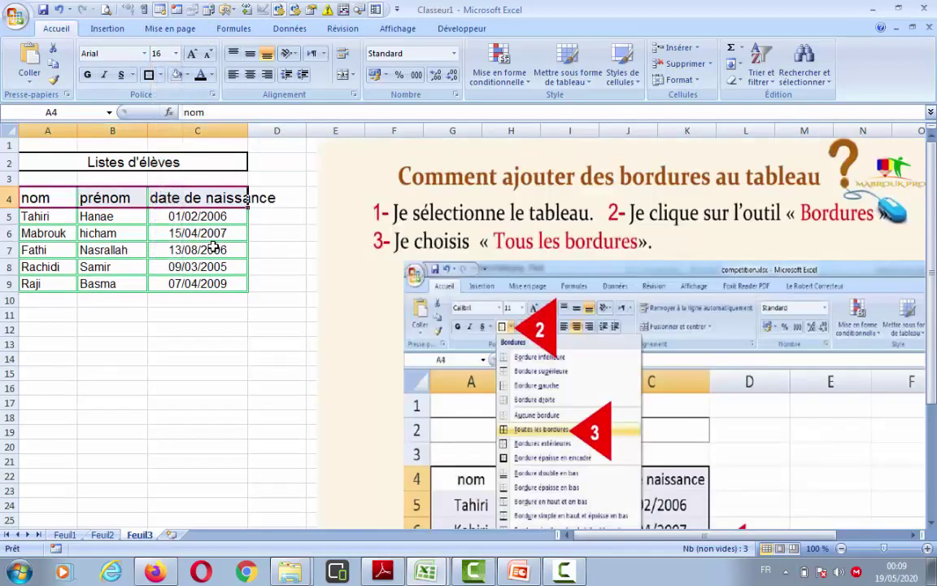
Try enlarging the header row's font and shrink it back to 16.
left_click(196, 61)
left_click(197, 60)
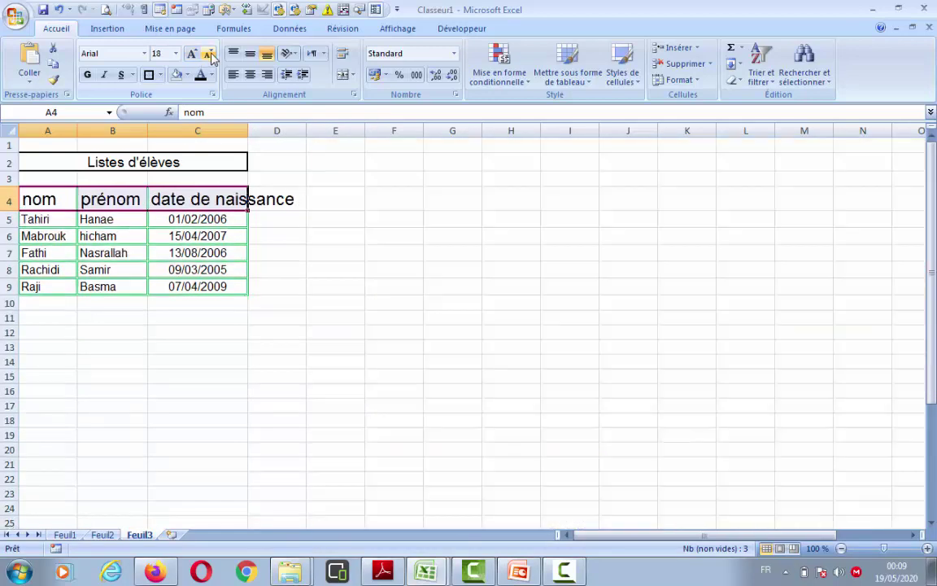
left_click(209, 56)
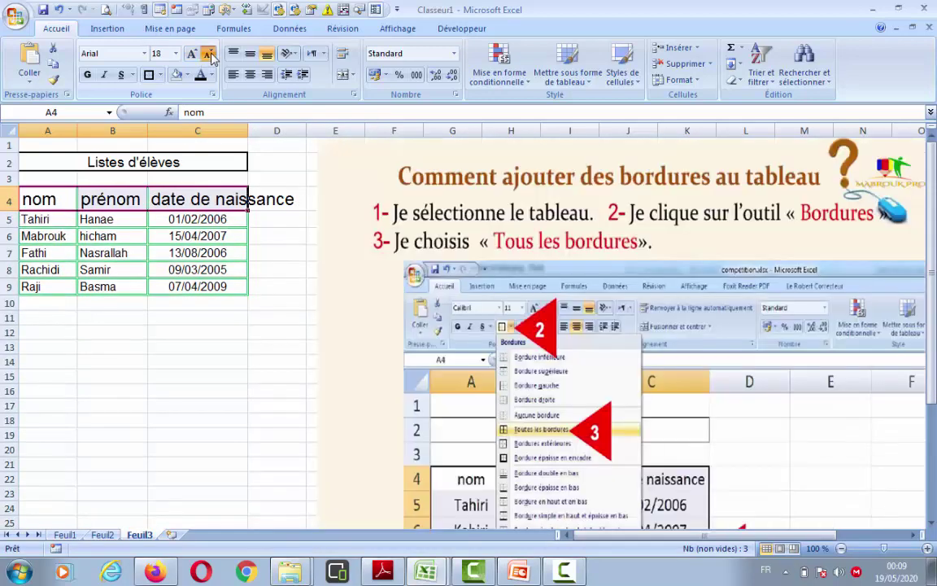
left_click(209, 56)
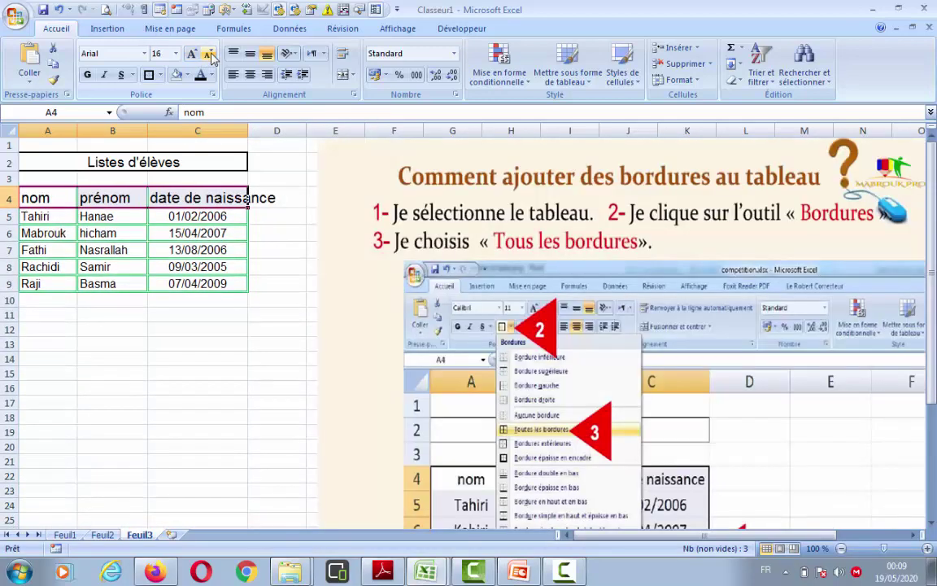
Widen column C to fit its header and increase the font size of the student rows A5:C9 to 16.
left_click(187, 359)
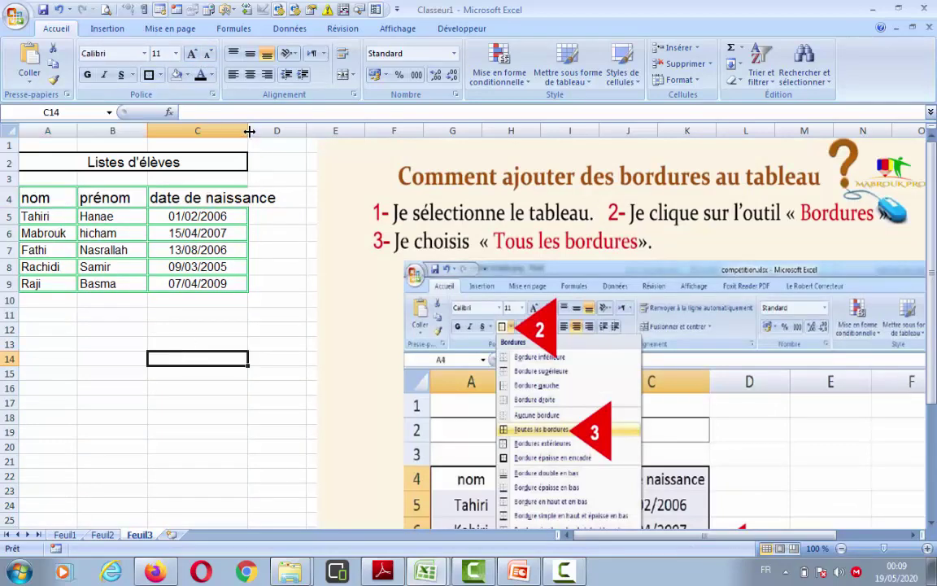
left_click_drag(250, 131, 281, 141)
left_click_drag(39, 216, 215, 278)
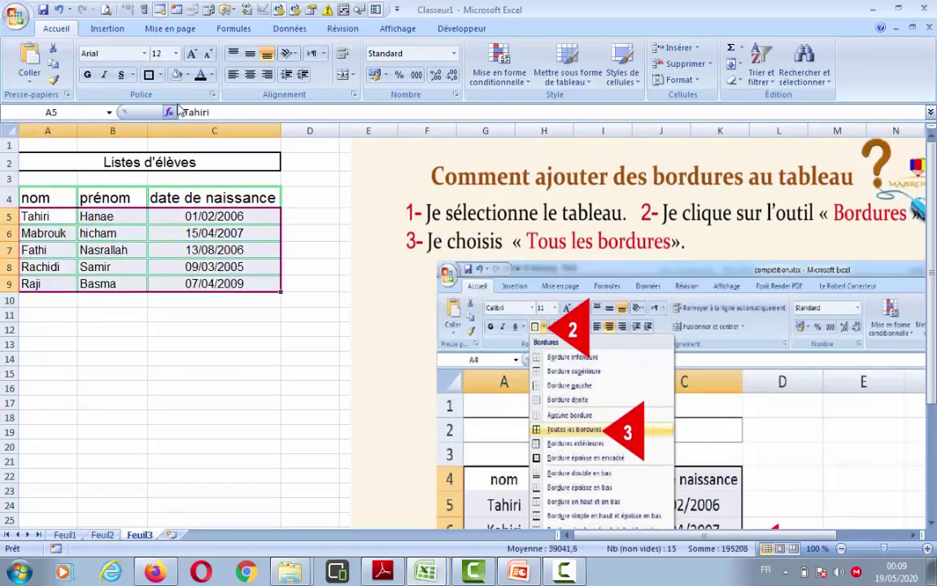
left_click(195, 55)
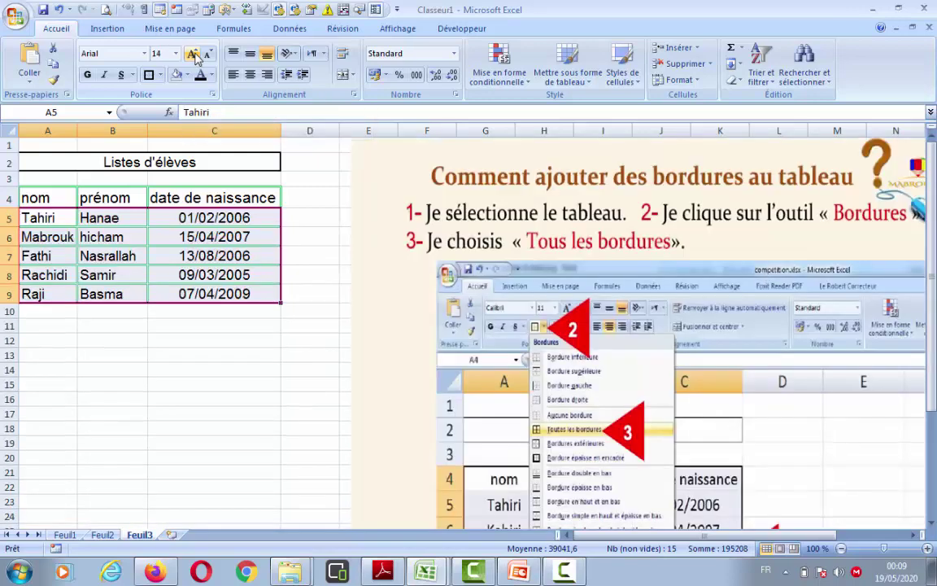
left_click(106, 380)
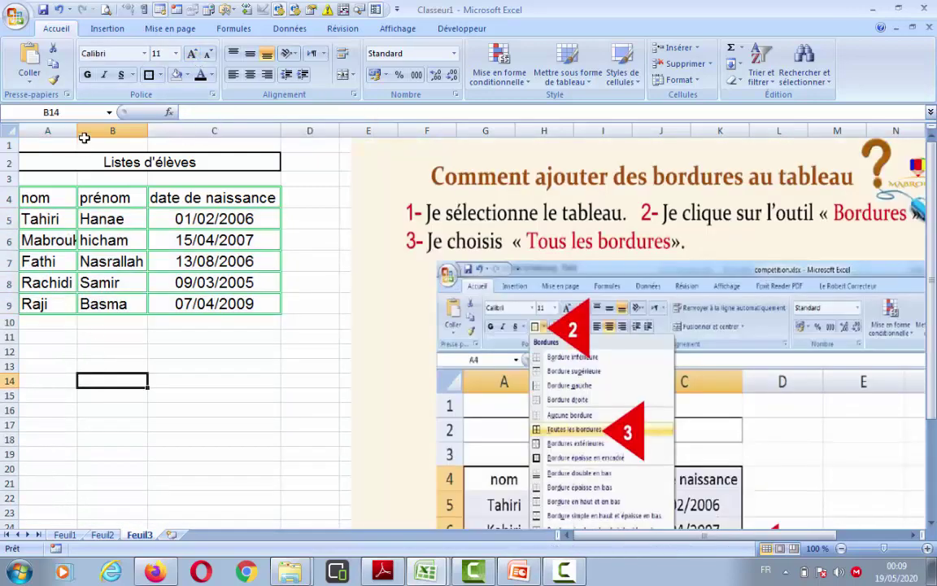
Widen columns A and B slightly so the enlarged student names fit their cells.
left_click_drag(77, 131, 91, 131)
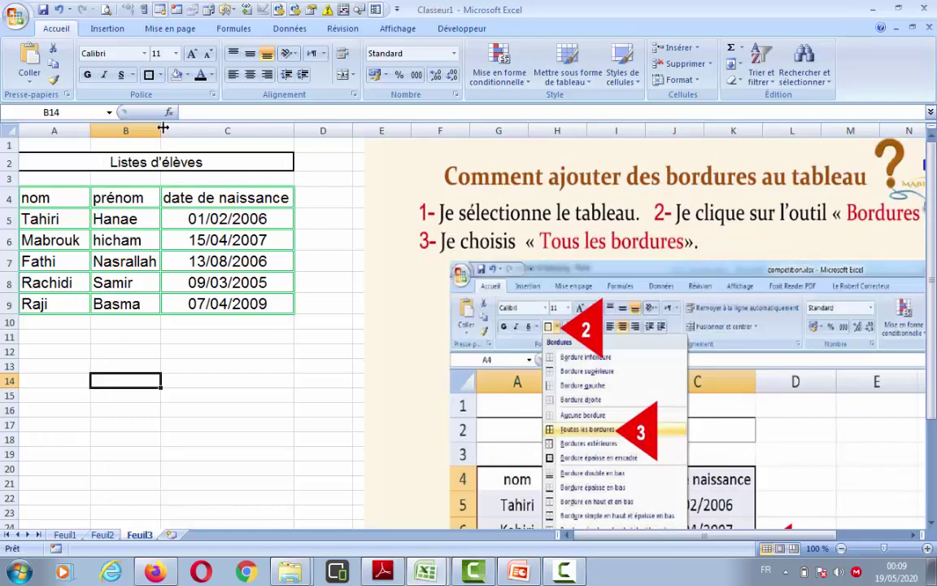
left_click_drag(163, 128, 167, 127)
left_click(208, 380)
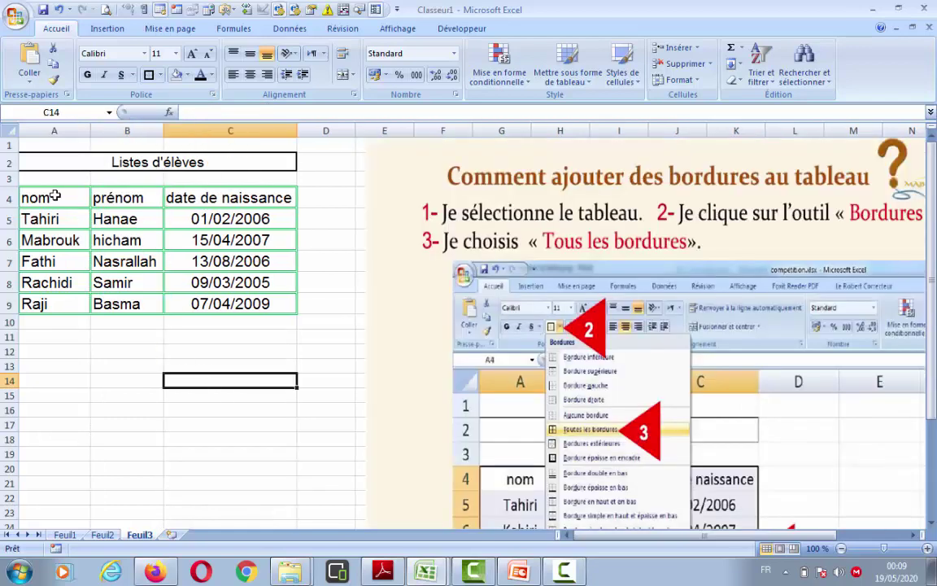
Color the text of the header row A4:C4 standard light blue.
left_click_drag(47, 199, 222, 199)
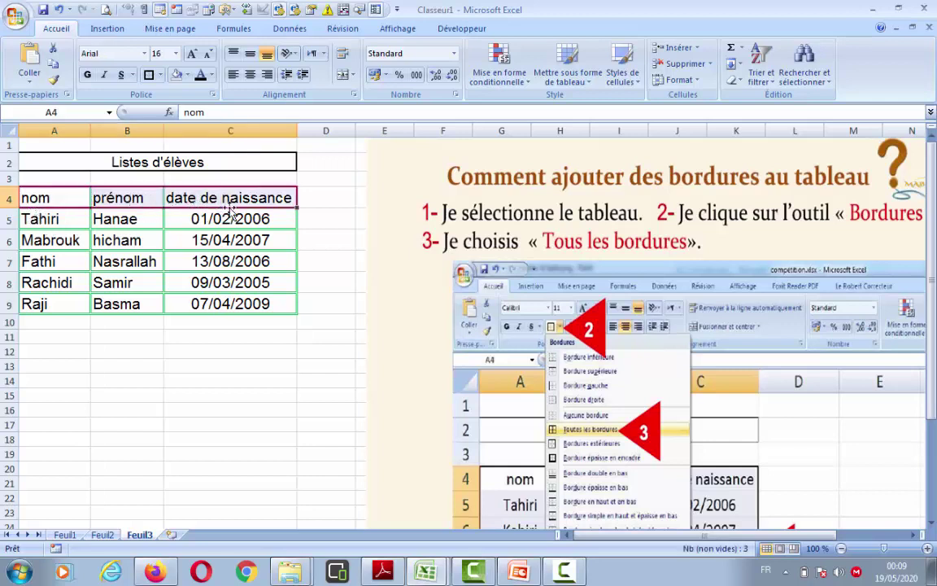
left_click(211, 76)
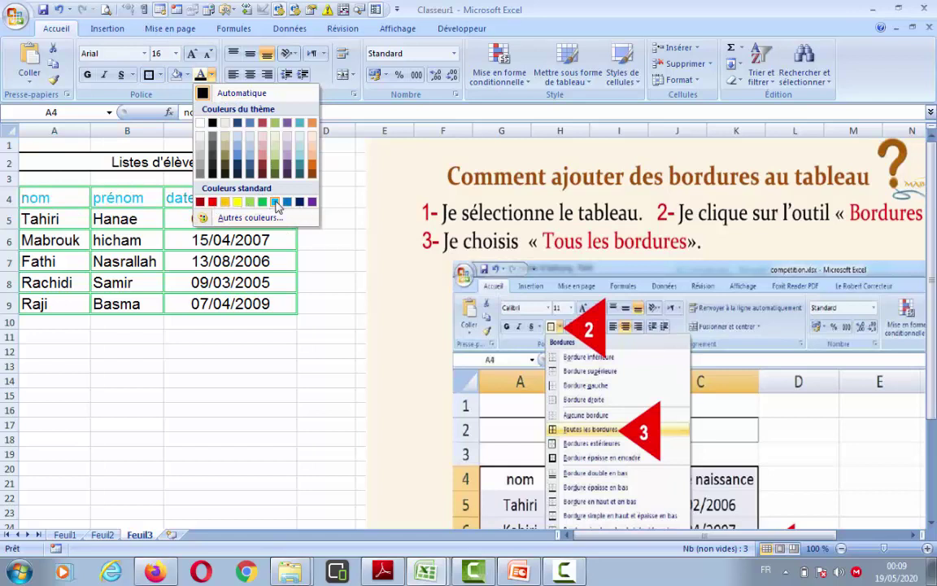
left_click(276, 204)
left_click(188, 379)
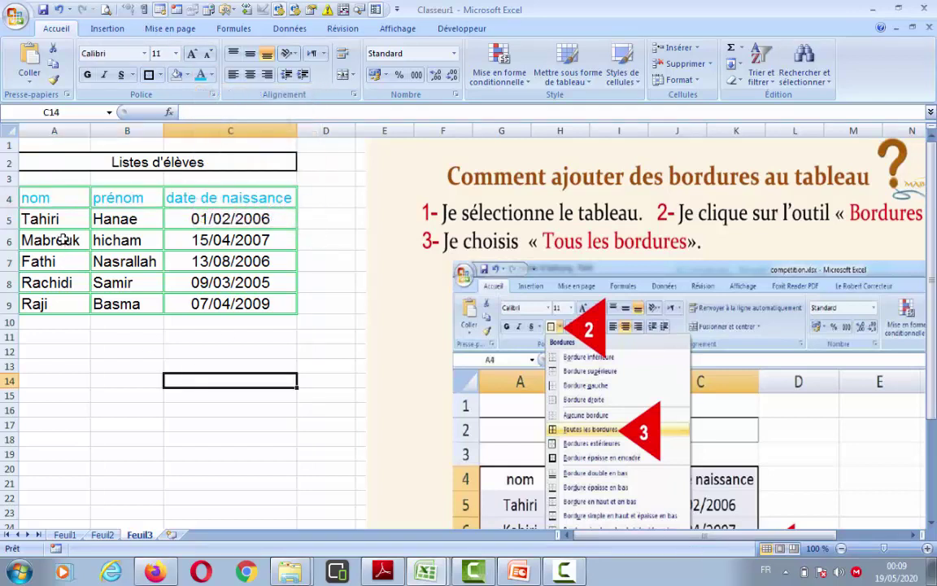
Color the text of the student rows A5:C9 standard red.
left_click_drag(58, 220, 262, 304)
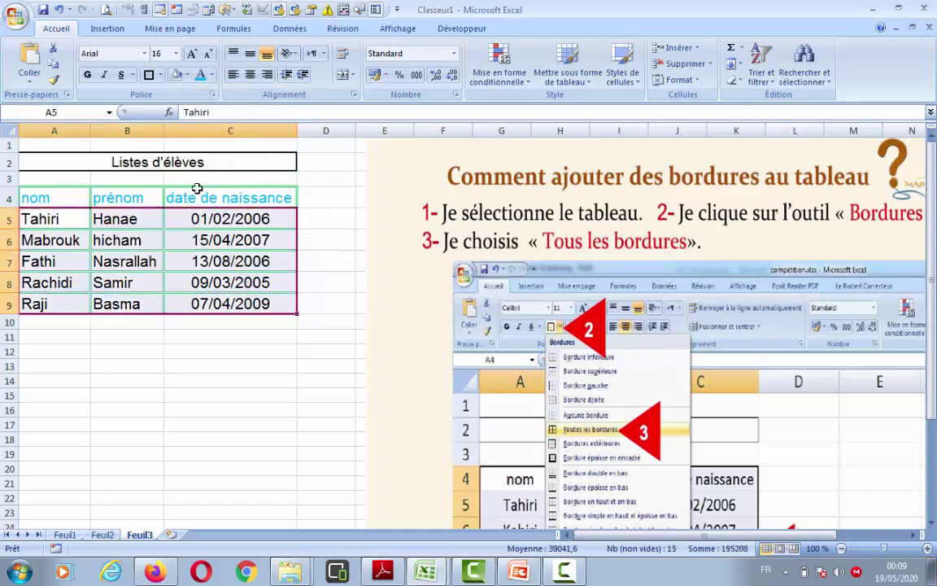
left_click(211, 75)
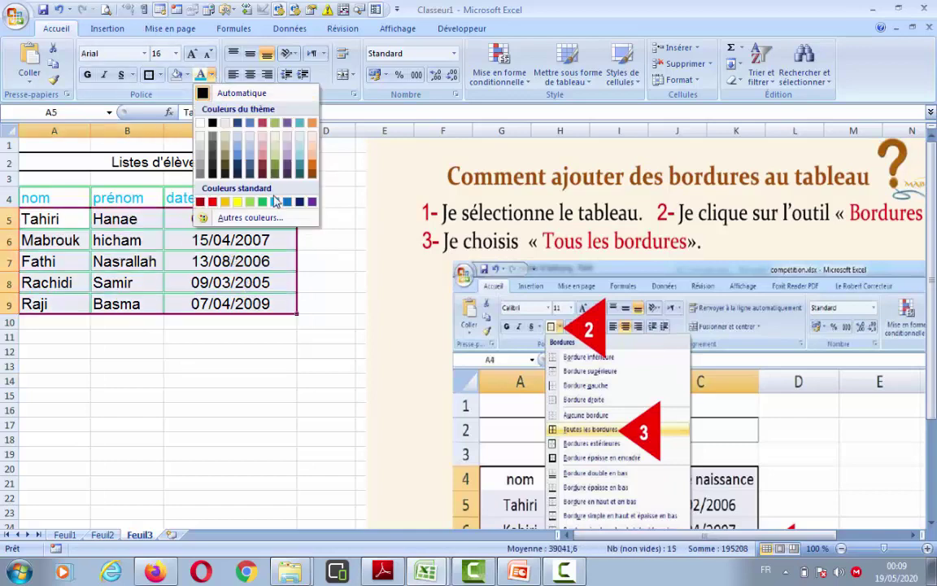
left_click(216, 209)
left_click(167, 380)
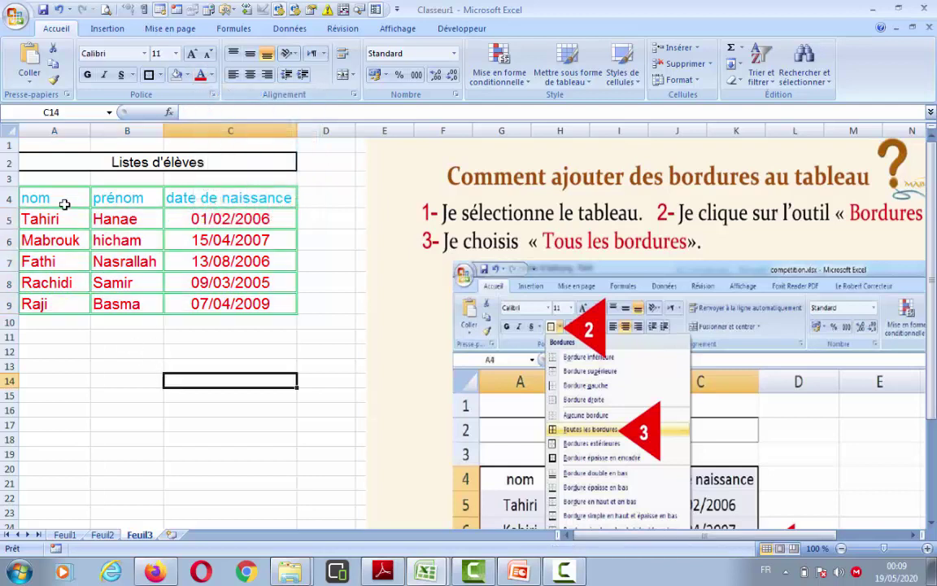
Fill the header row A4:C4 with standard yellow.
left_click_drag(64, 199, 253, 203)
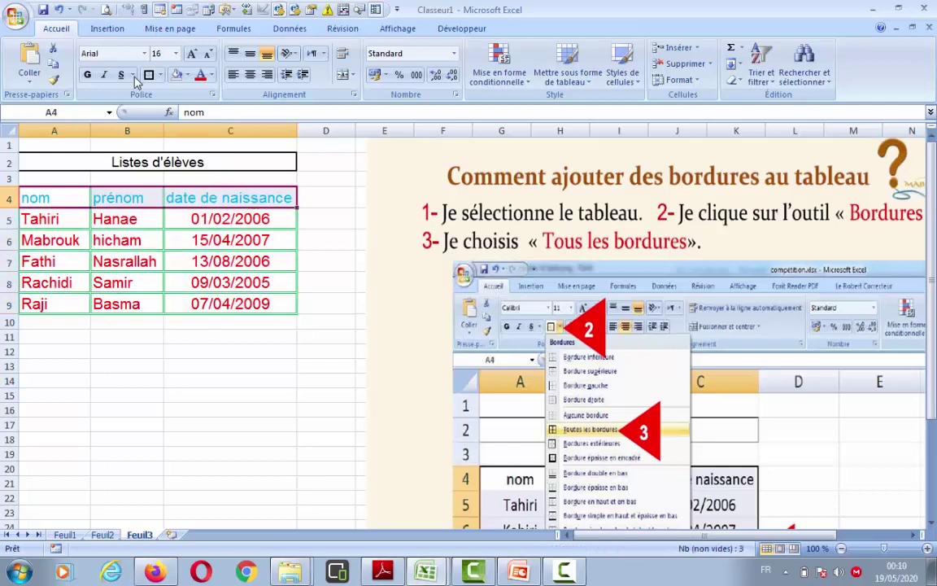
left_click(186, 75)
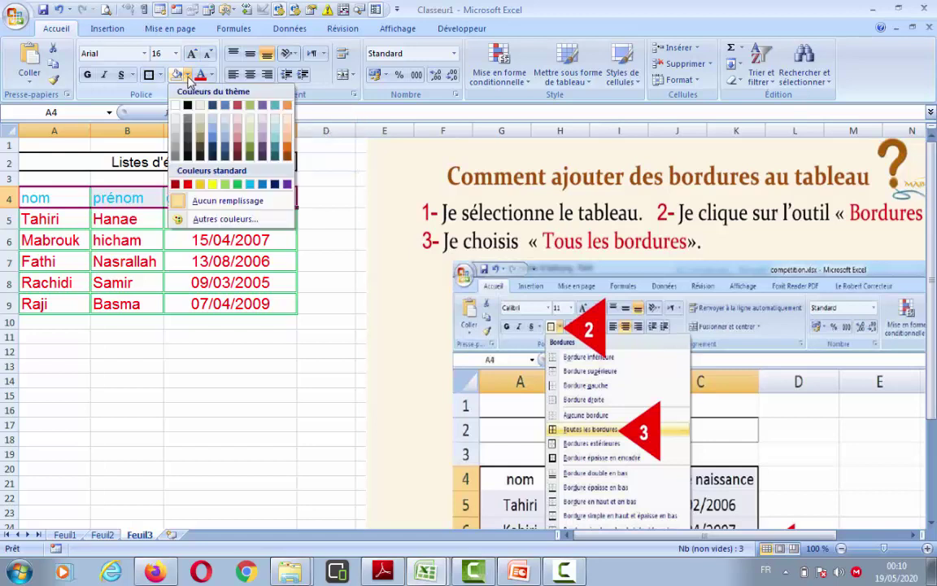
left_click(214, 184)
left_click(157, 324)
Fill the student rows A5:C9 with the same standard yellow.
left_click_drag(73, 224, 244, 305)
left_click(188, 75)
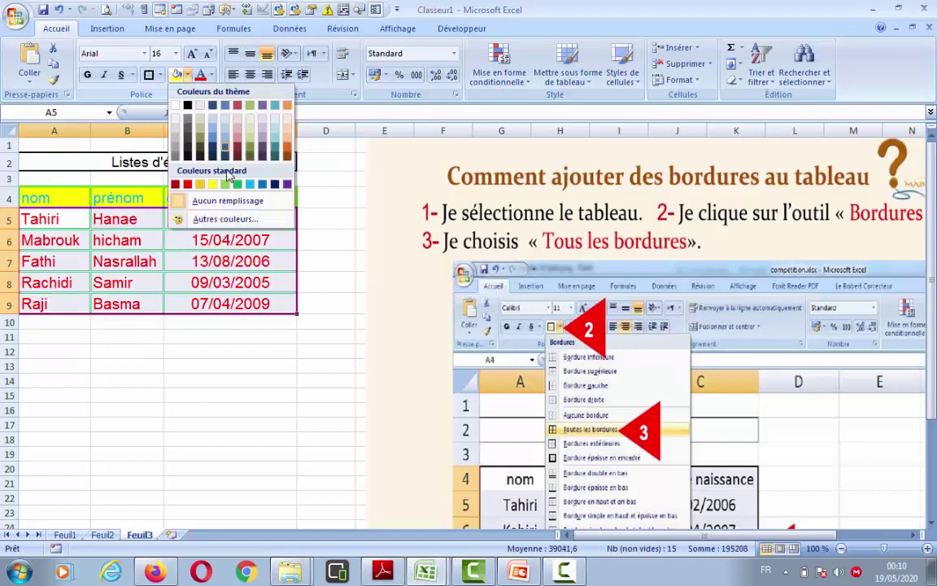
left_click(212, 185)
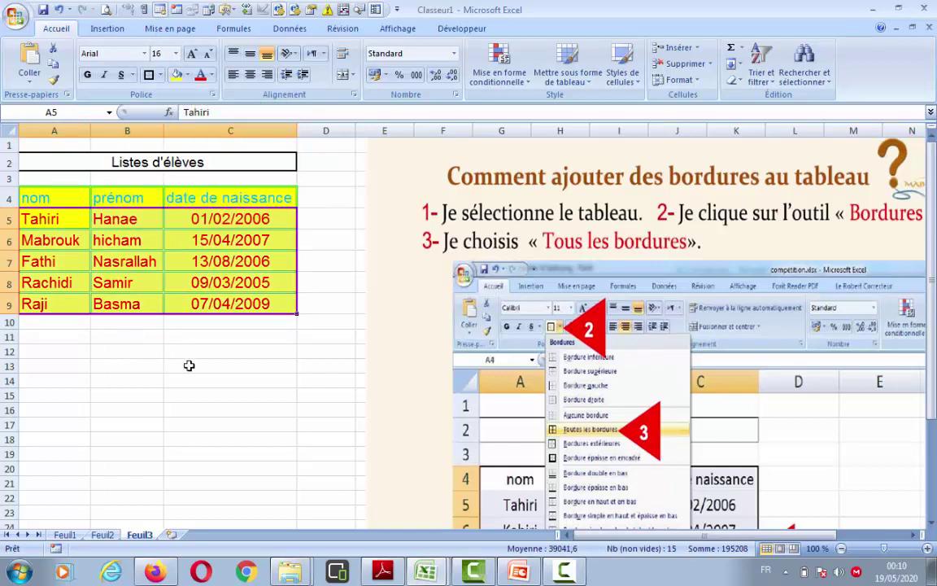
left_click(188, 366)
Change the header row A4:C4 to the Algerian font and widen column C to fit its header.
left_click_drag(50, 204, 243, 199)
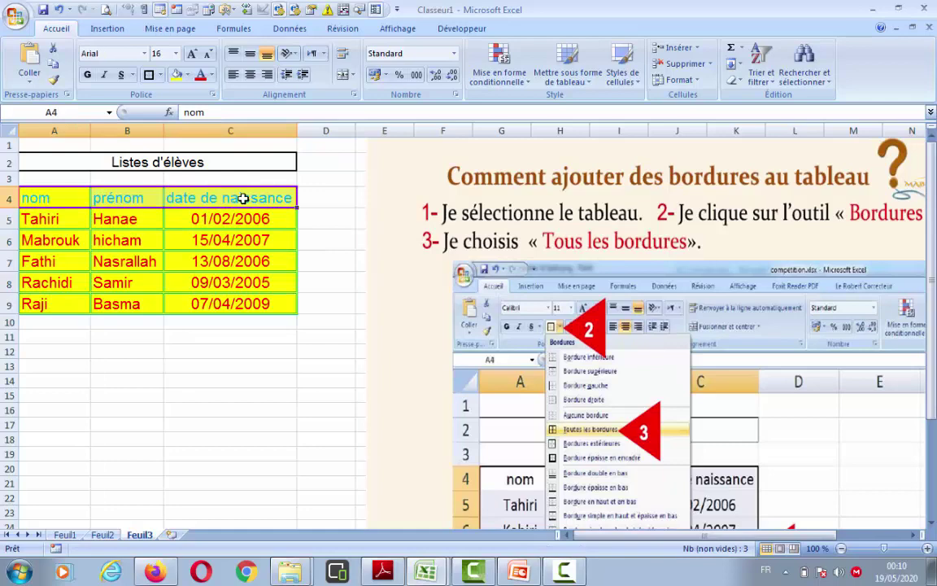
left_click(144, 53)
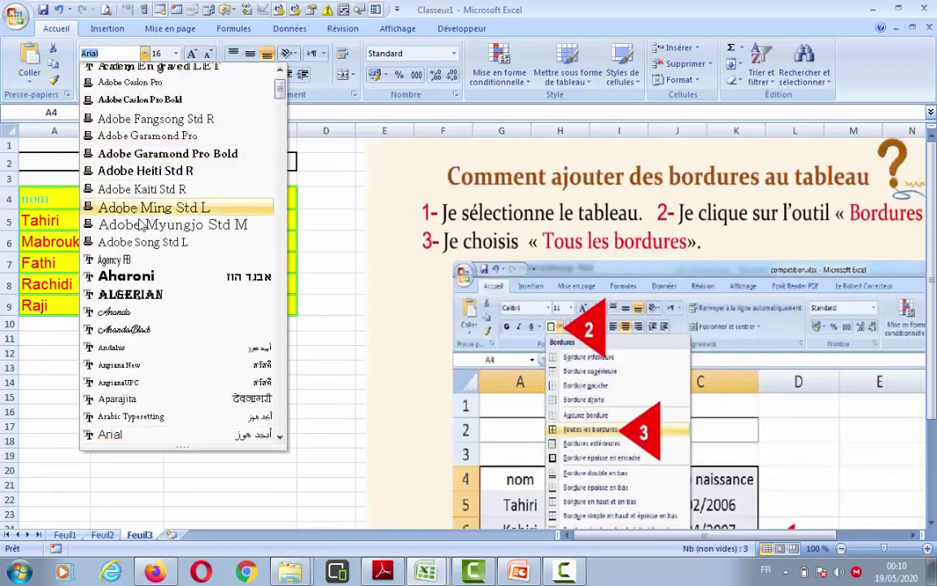
left_click(132, 298)
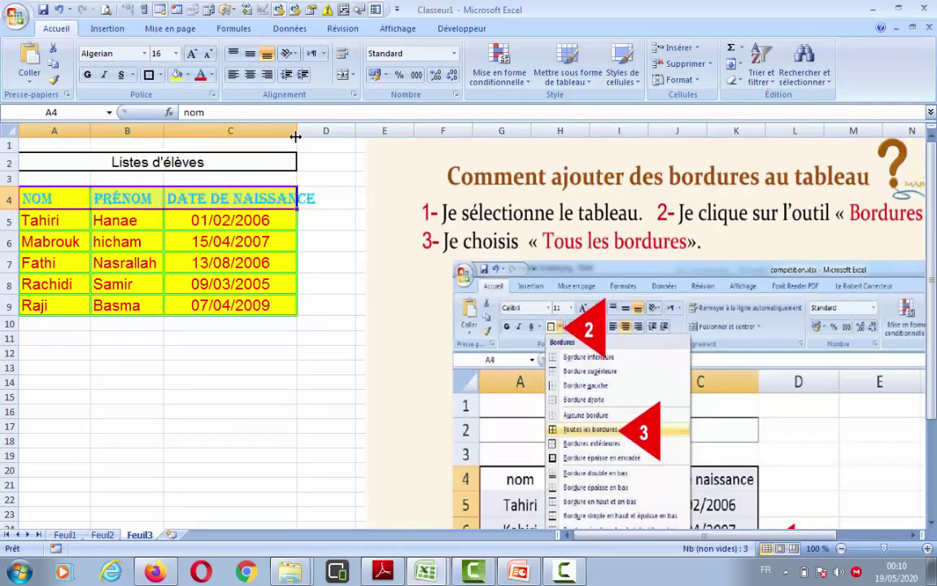
left_click_drag(295, 136, 318, 137)
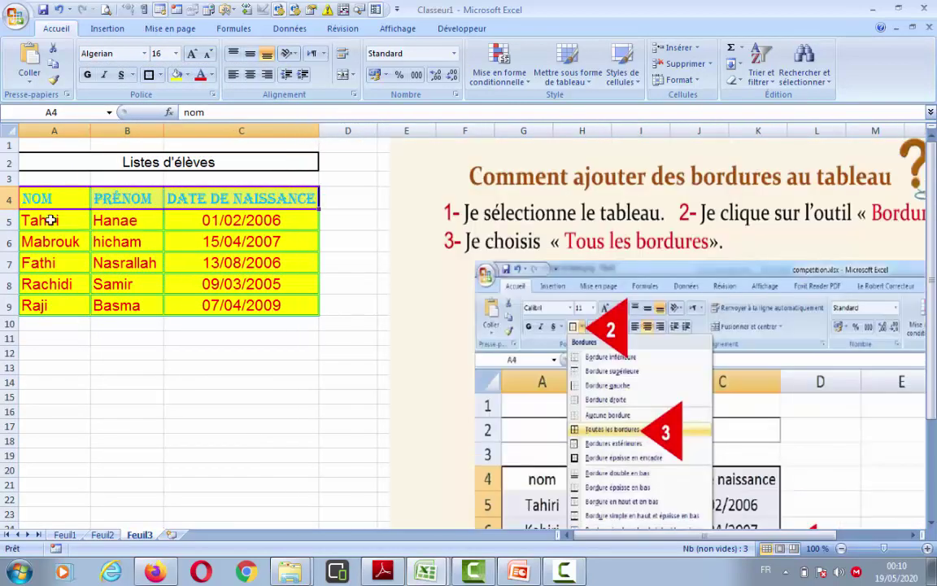
Change the student names in A5:B9 to the Algerian font and widen column B to fit them.
left_click_drag(50, 219, 124, 302)
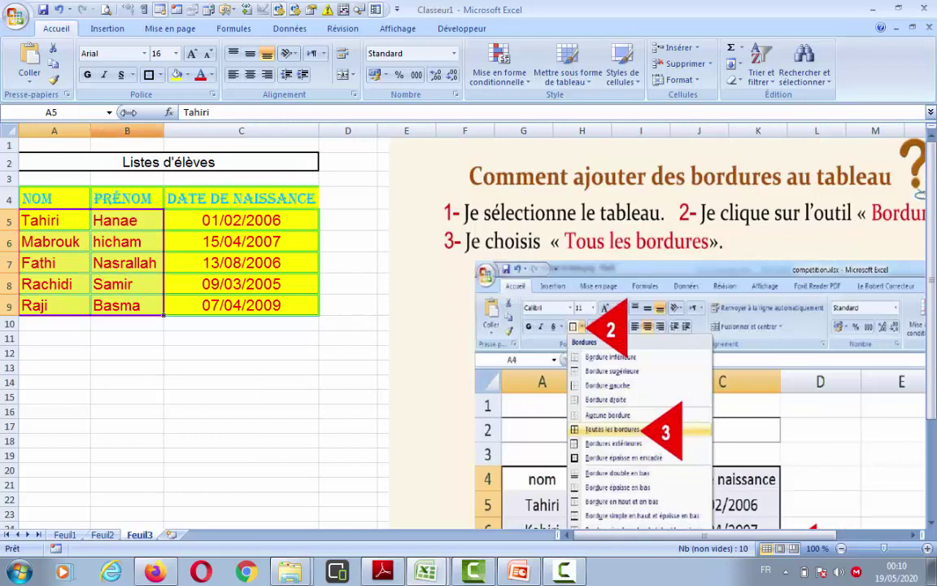
left_click(144, 53)
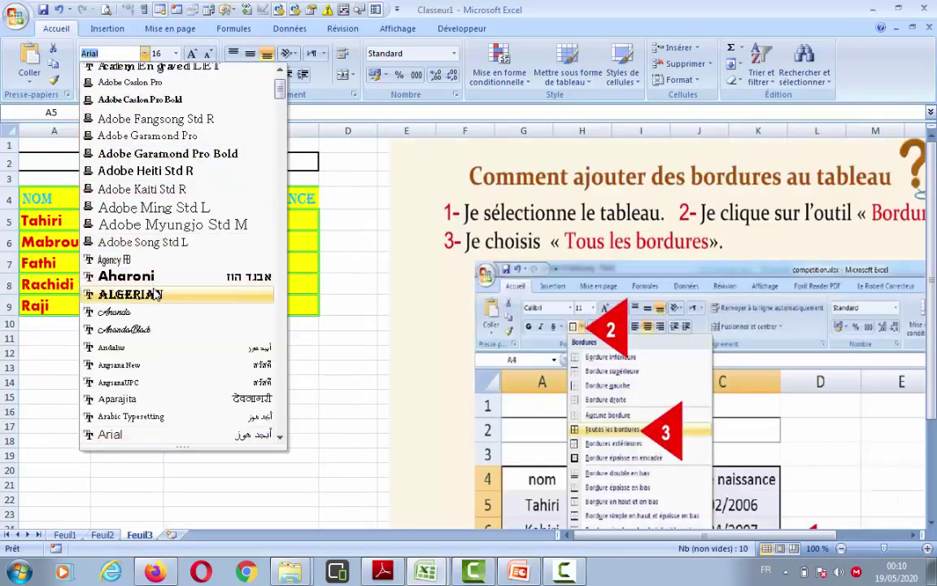
left_click(159, 295)
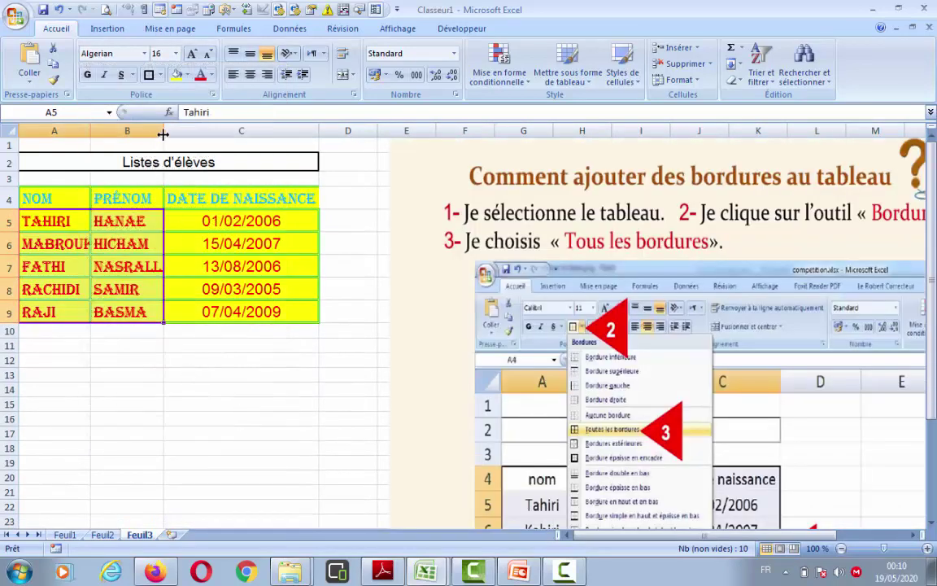
left_click_drag(163, 133, 186, 133)
left_click(253, 359)
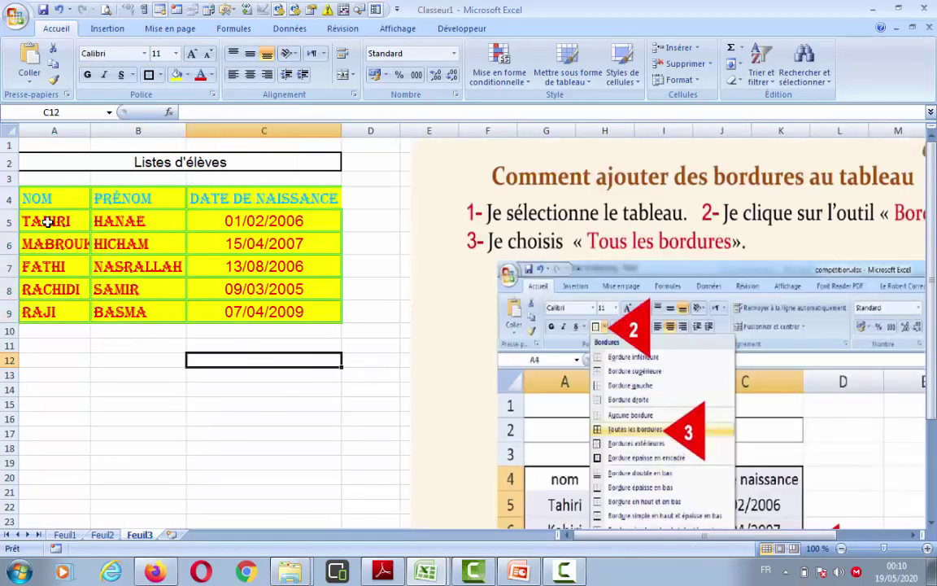
Center the student names in A5:B9 horizontally and widen column A to fit them.
left_click_drag(47, 222, 139, 309)
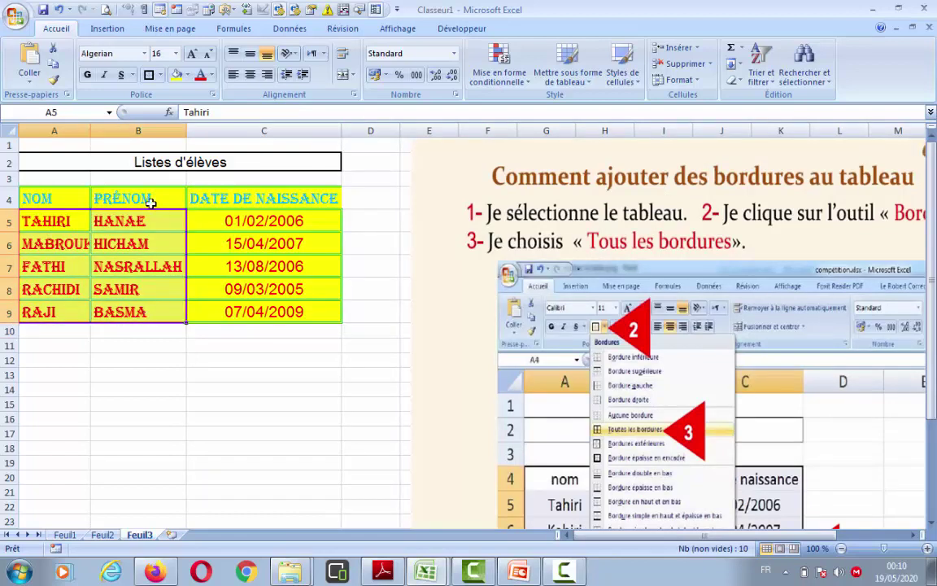
left_click(249, 81)
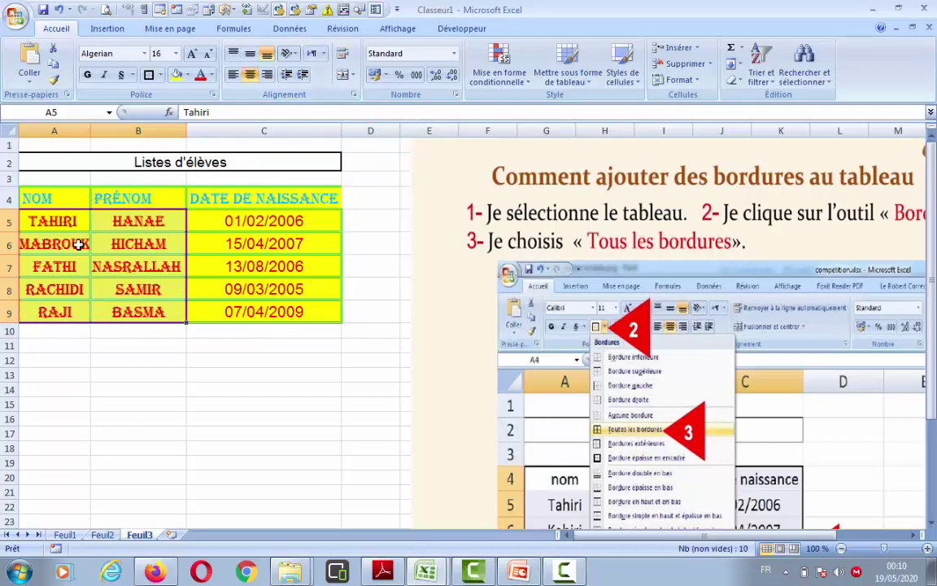
left_click_drag(90, 130, 96, 130)
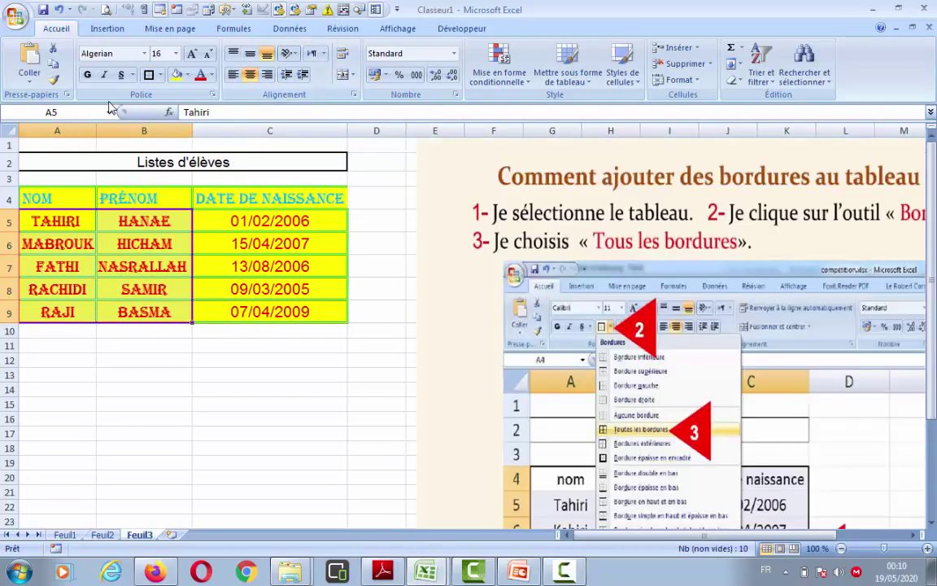
Make the student names in A5:B9 bold, and try italic on them before removing it.
left_click(88, 76)
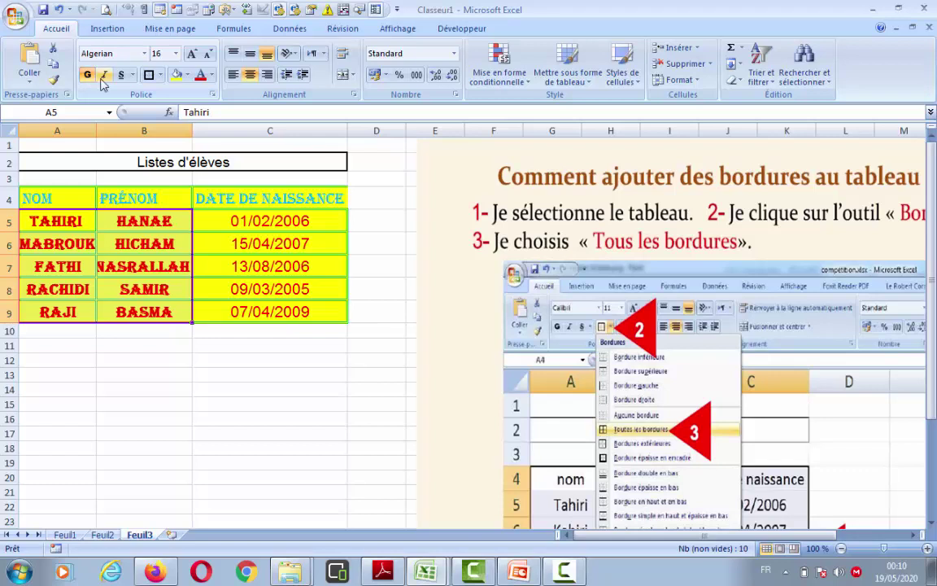
left_click(104, 76)
left_click(104, 76)
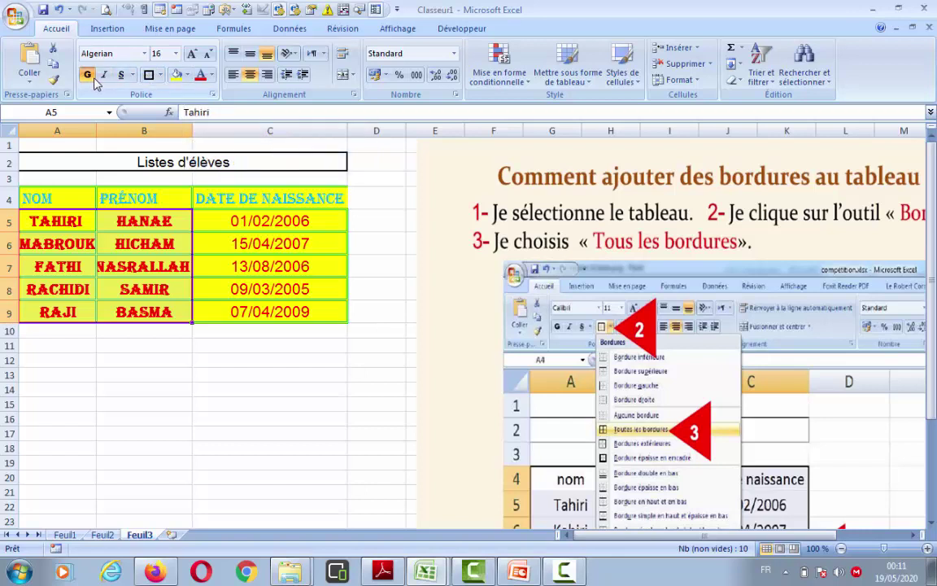
Preview other fonts for the names in A5:B9 without applying one, and widen column C slightly.
left_click(145, 53)
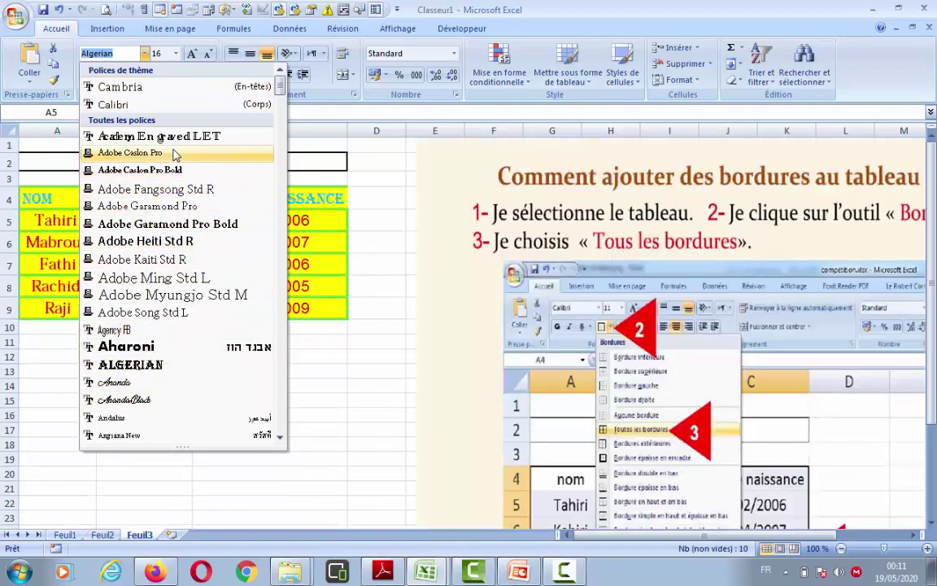
left_click(372, 236)
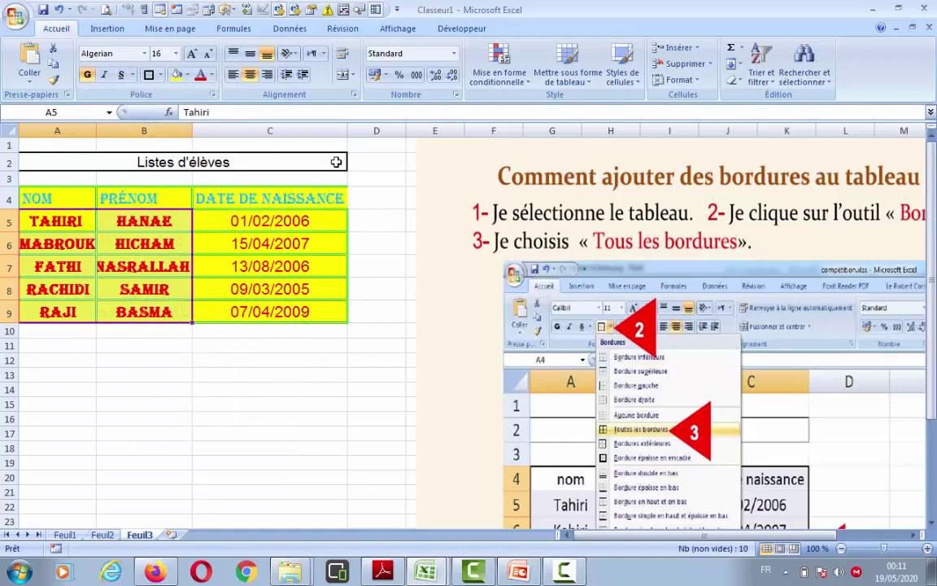
left_click_drag(346, 134, 361, 133)
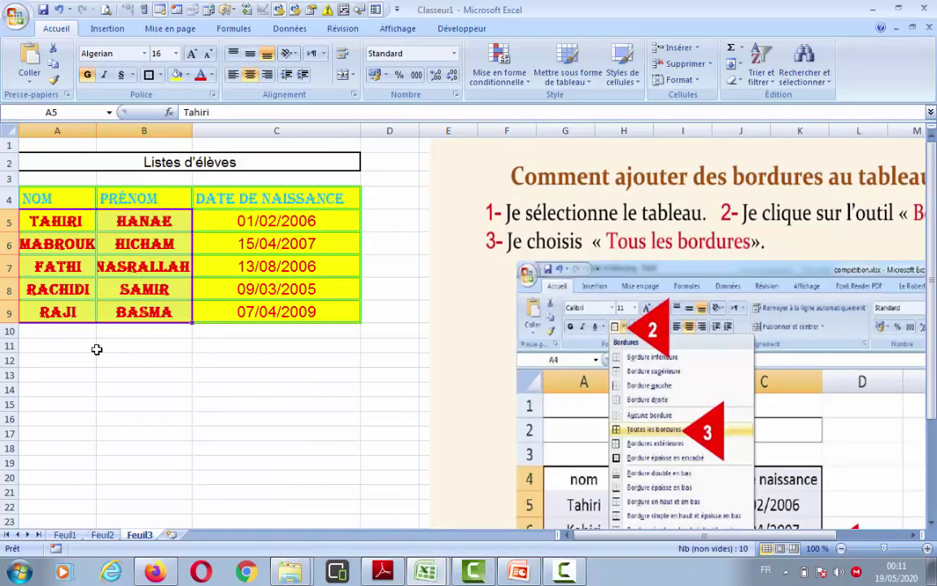